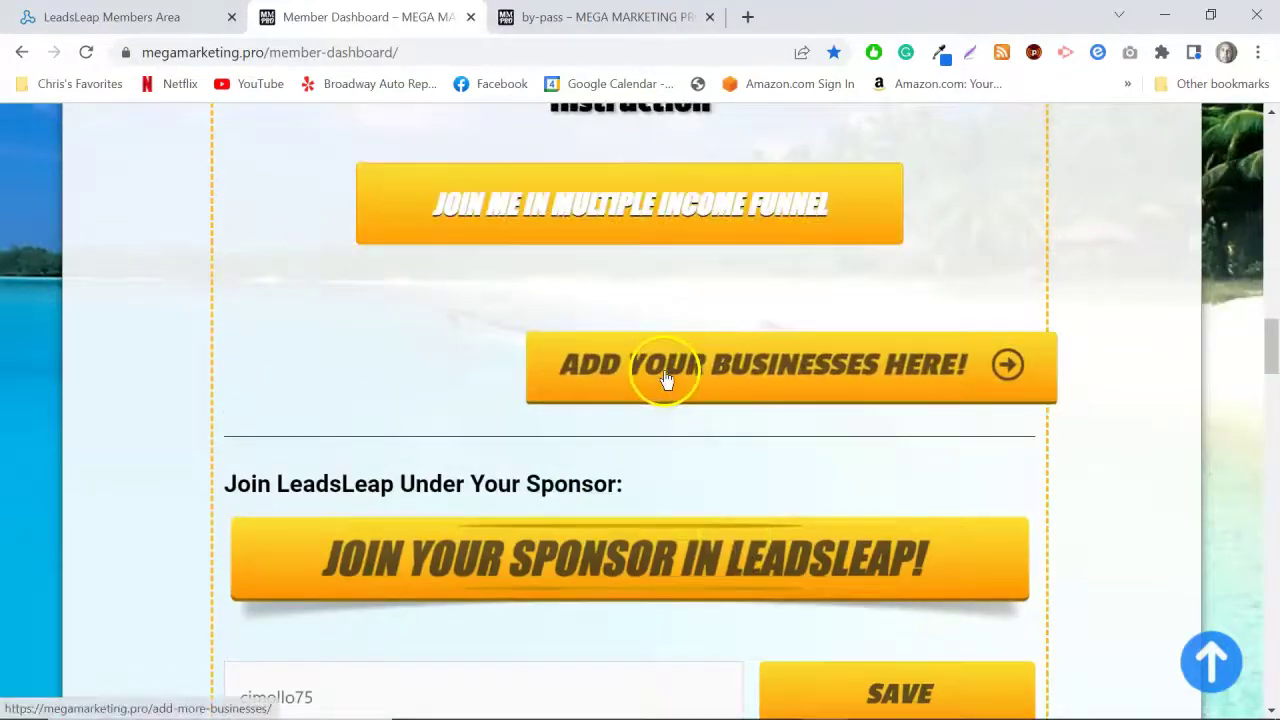
Open 'Add Your Businesses Here!' and scroll through the business URL, name and title fields
{"action": "left_click", "coordinate": [665, 381]}
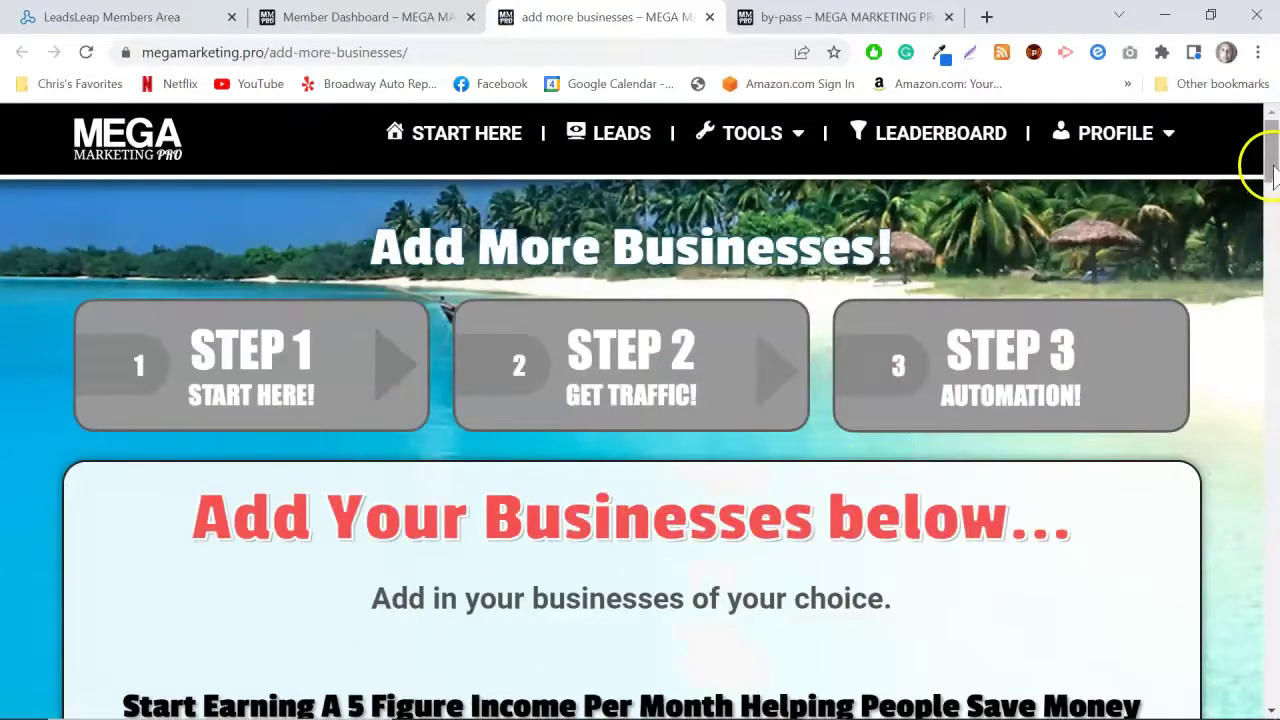
{"action": "left_click_drag", "start_coordinate": [1272, 170], "coordinate": [1272, 240]}
{"action": "scroll", "coordinate": [483, 292], "scroll_direction": "down", "scroll_amount": 3}
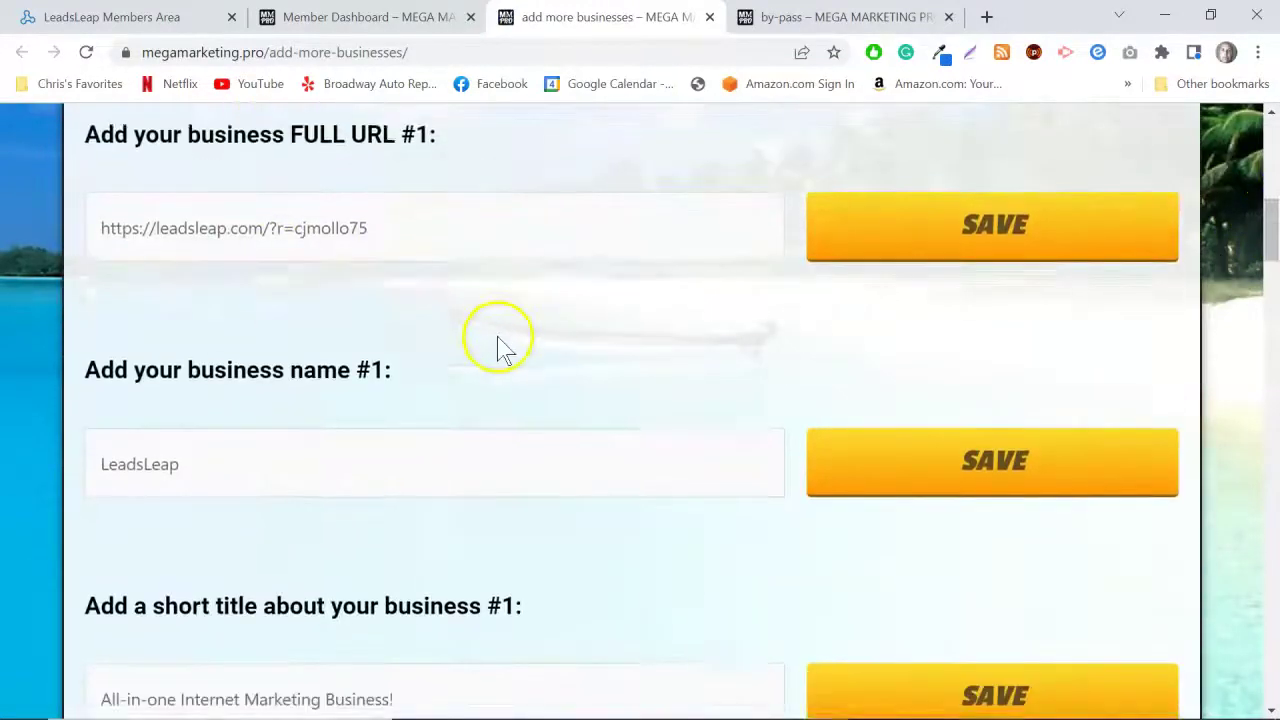
{"action": "scroll", "coordinate": [455, 453], "scroll_direction": "down", "scroll_amount": 9}
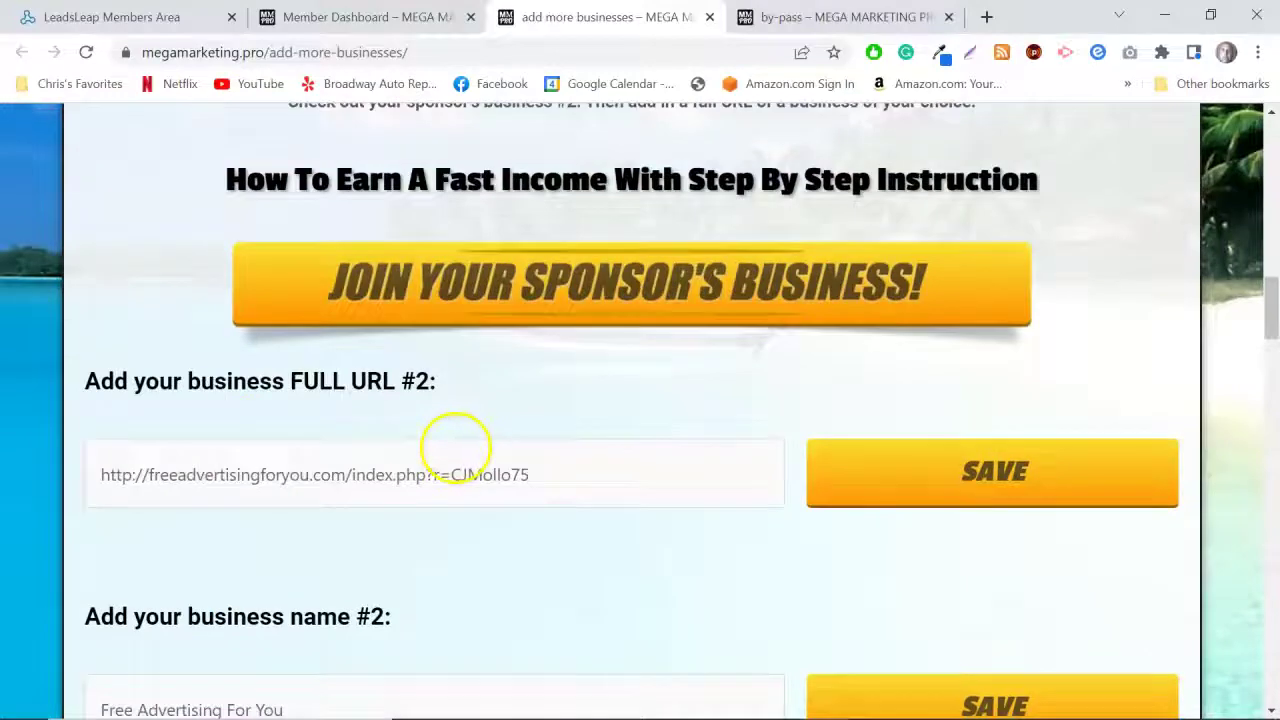
{"action": "left_click_drag", "start_coordinate": [1272, 340], "coordinate": [1266, 634]}
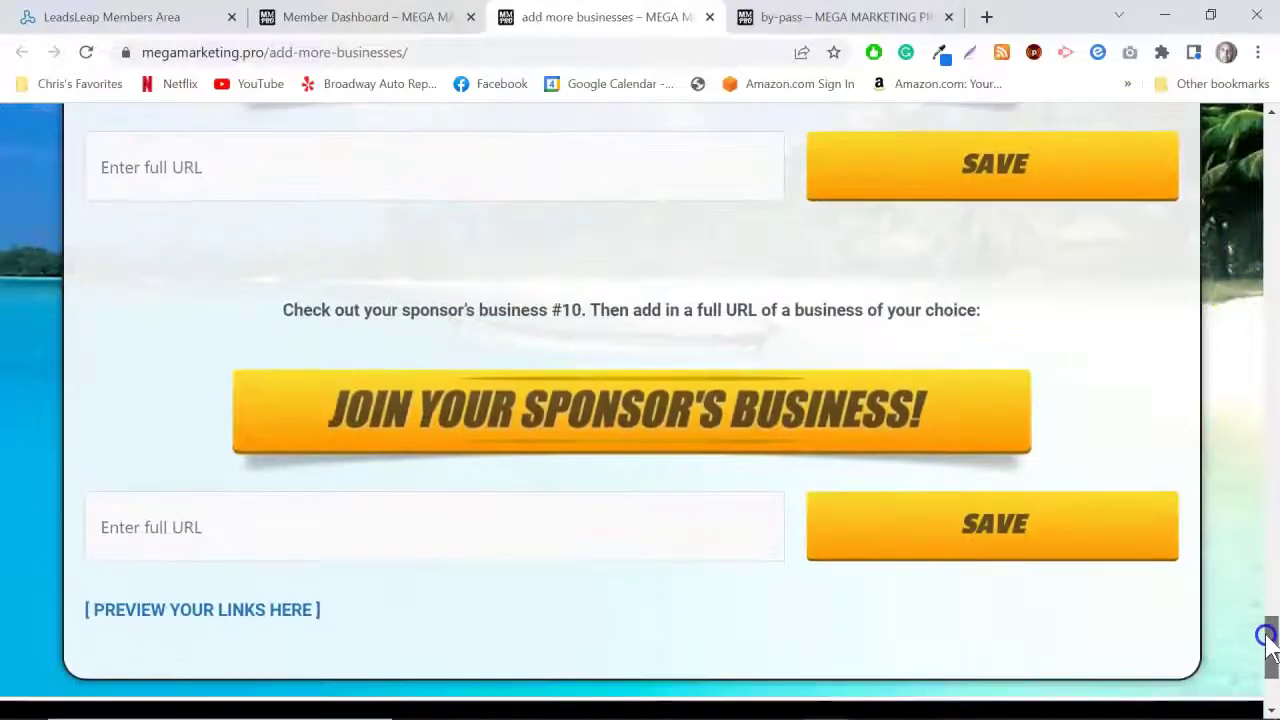
{"action": "scroll", "coordinate": [527, 540], "scroll_direction": "up", "scroll_amount": 2}
{"action": "scroll", "coordinate": [527, 540], "scroll_direction": "down", "scroll_amount": 2}
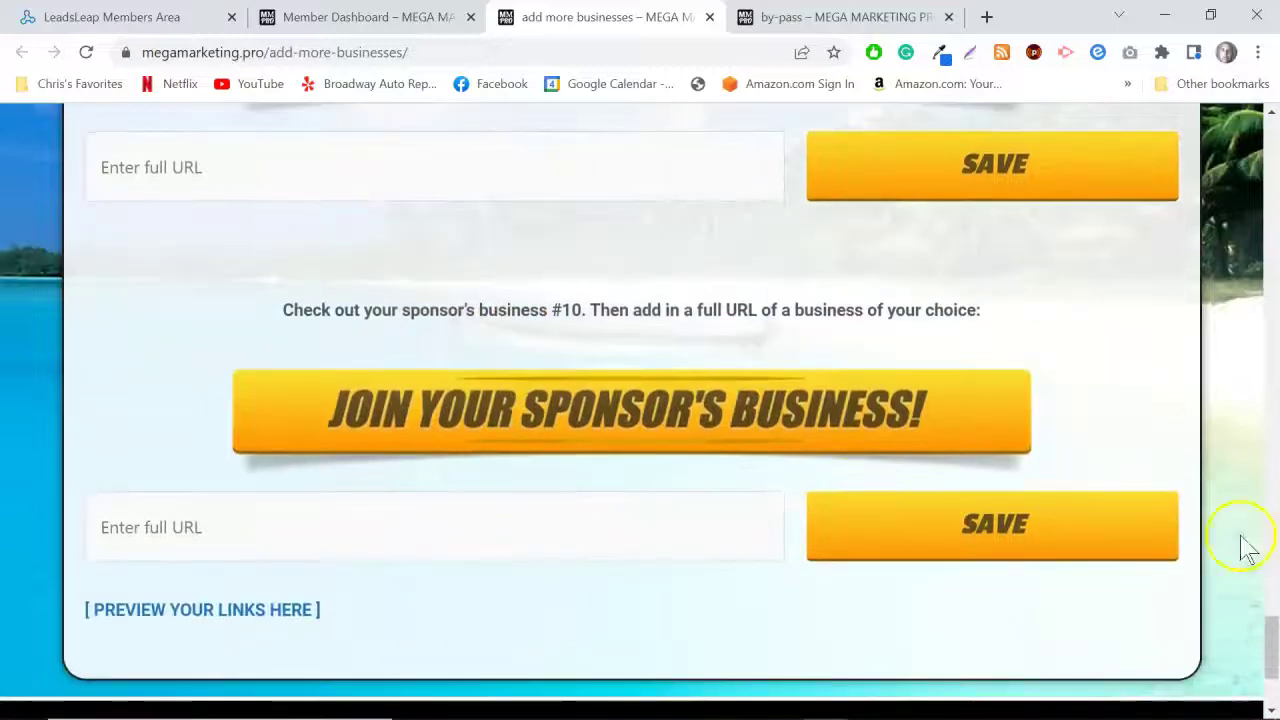
{"action": "left_click_drag", "start_coordinate": [1270, 640], "coordinate": [1269, 306]}
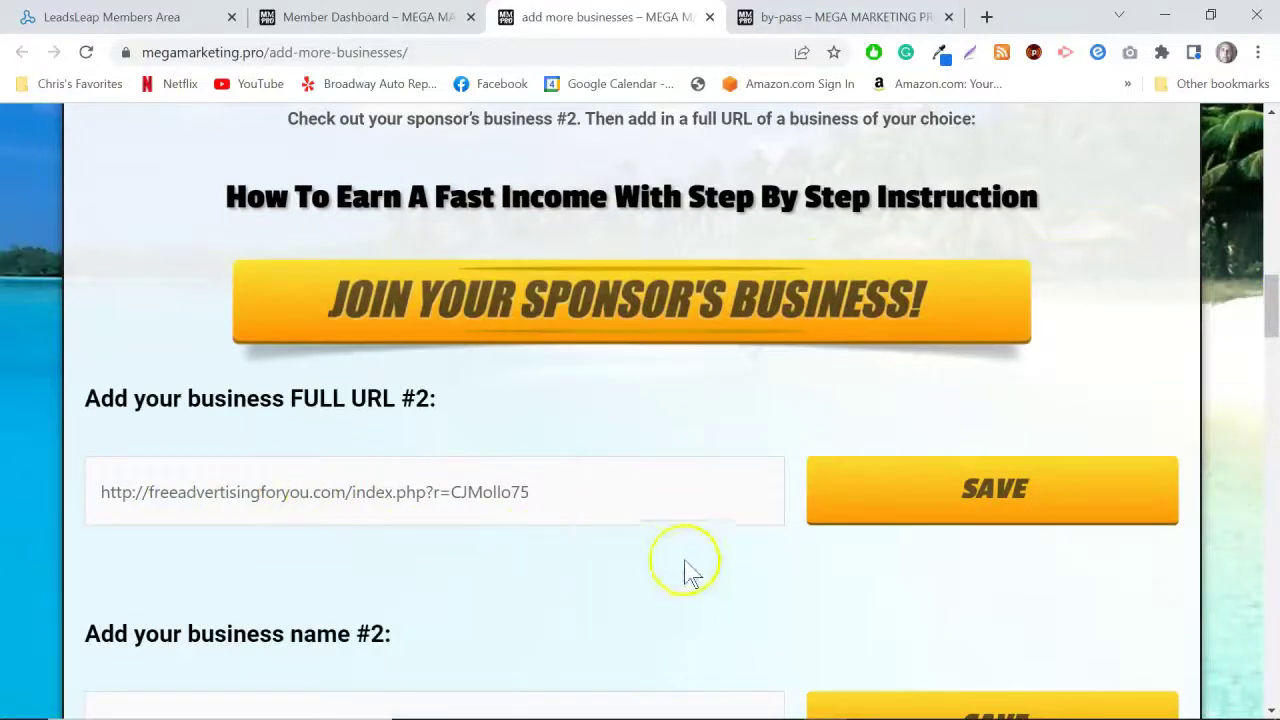
{"action": "scroll", "coordinate": [1268, 280], "scroll_direction": "up", "scroll_amount": 15}
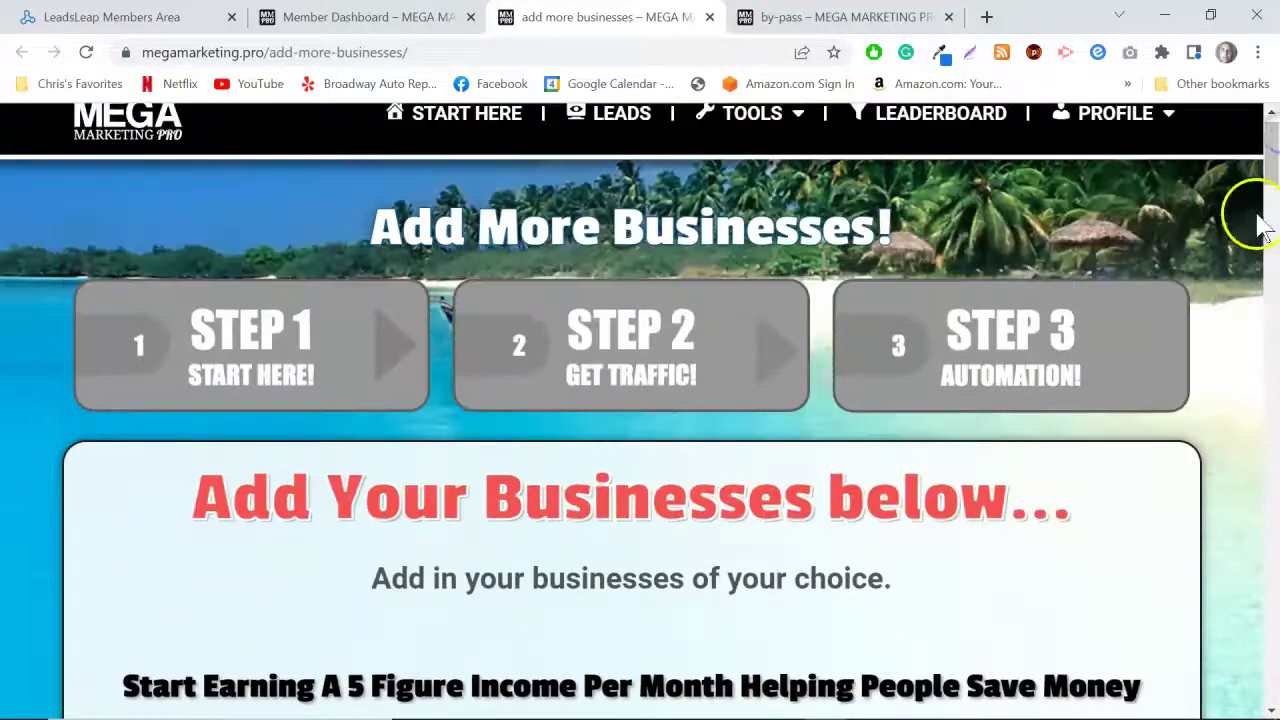
{"action": "left_click_drag", "start_coordinate": [1272, 180], "coordinate": [1271, 176]}
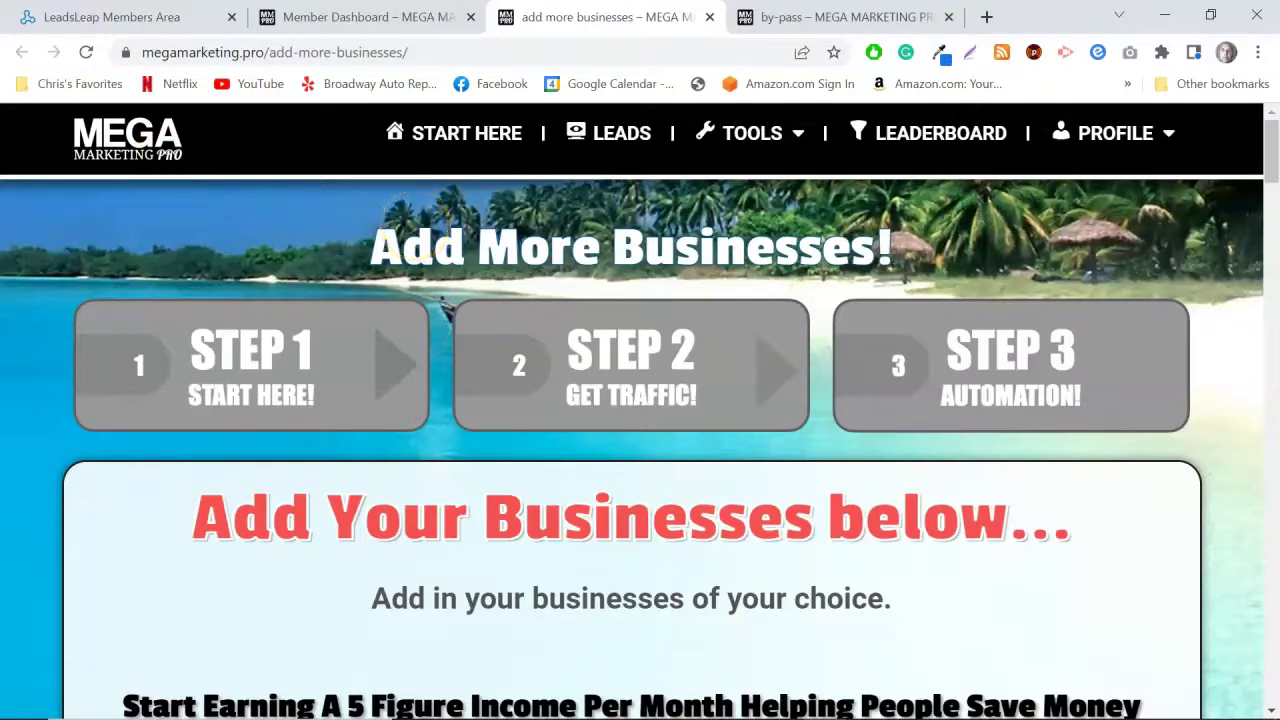
Return to the member dashboard and open the Step 3 Automation page
{"action": "left_click", "coordinate": [360, 17]}
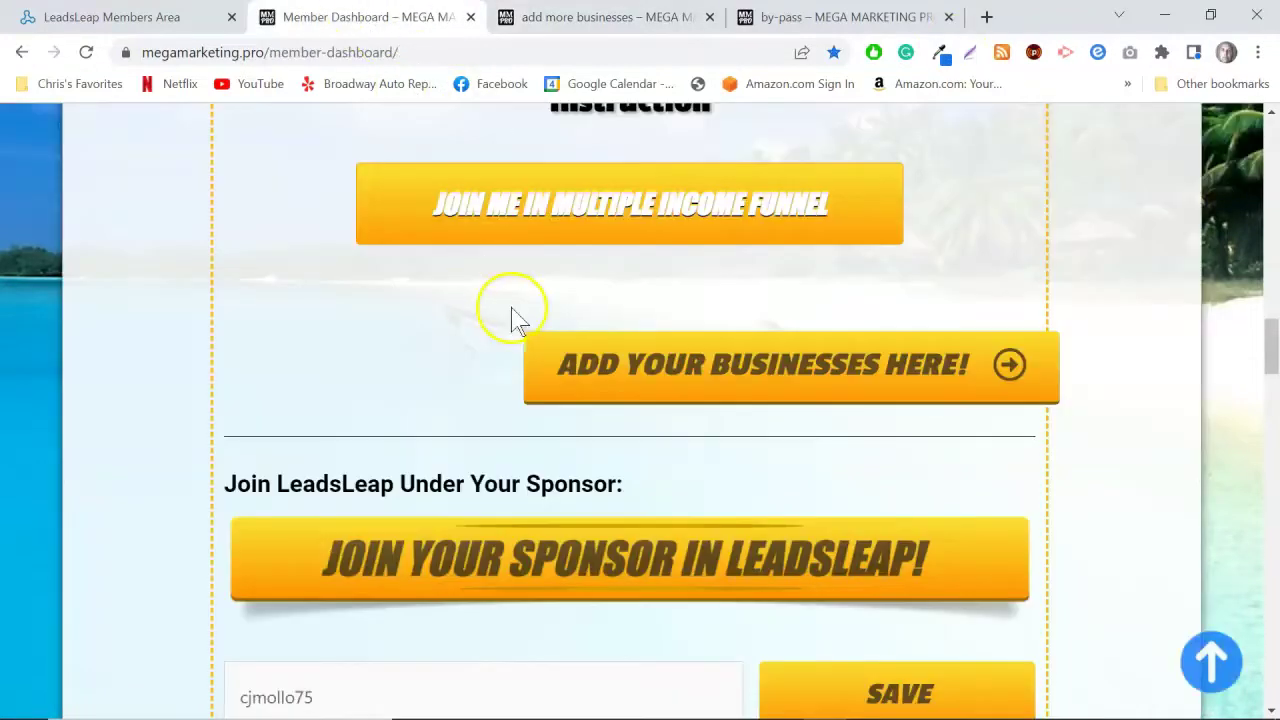
{"action": "scroll", "coordinate": [600, 350], "scroll_direction": "up", "scroll_amount": 5}
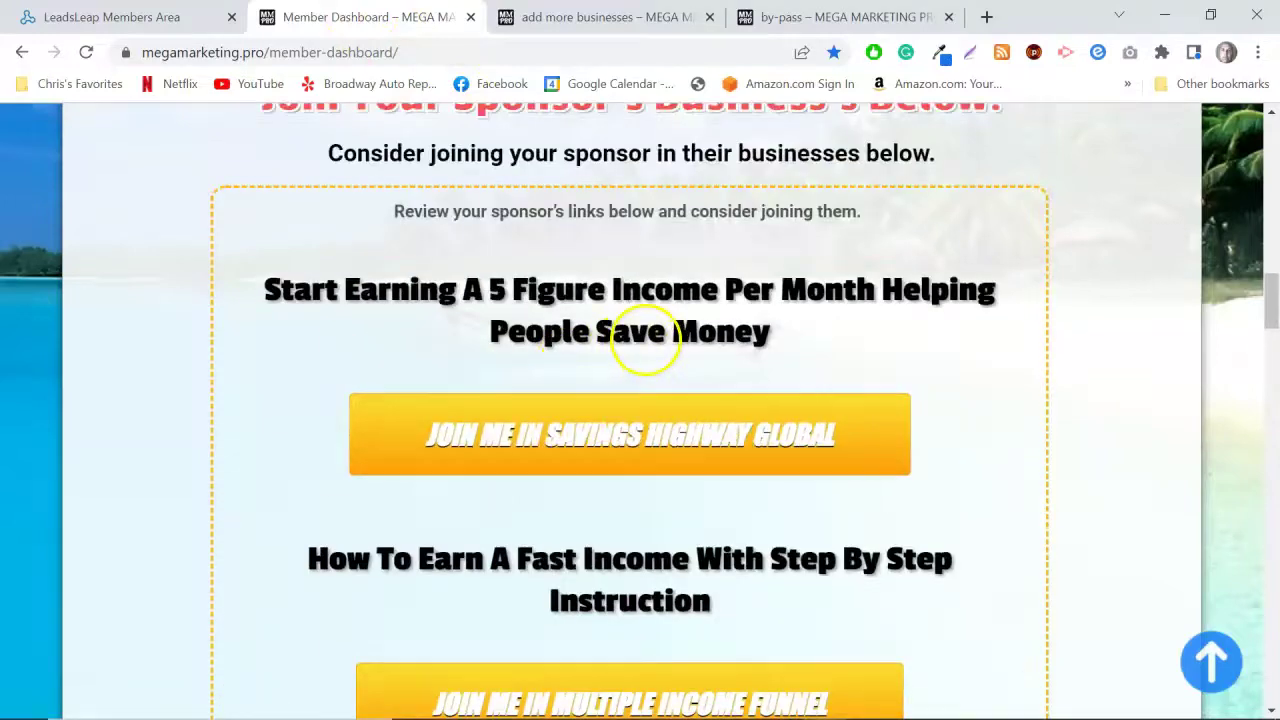
{"action": "scroll", "coordinate": [700, 360], "scroll_direction": "down", "scroll_amount": 1}
{"action": "scroll", "coordinate": [783, 383], "scroll_direction": "down", "scroll_amount": 2}
{"action": "left_click_drag", "start_coordinate": [1272, 318], "coordinate": [1271, 95]}
{"action": "left_click", "coordinate": [984, 380]}
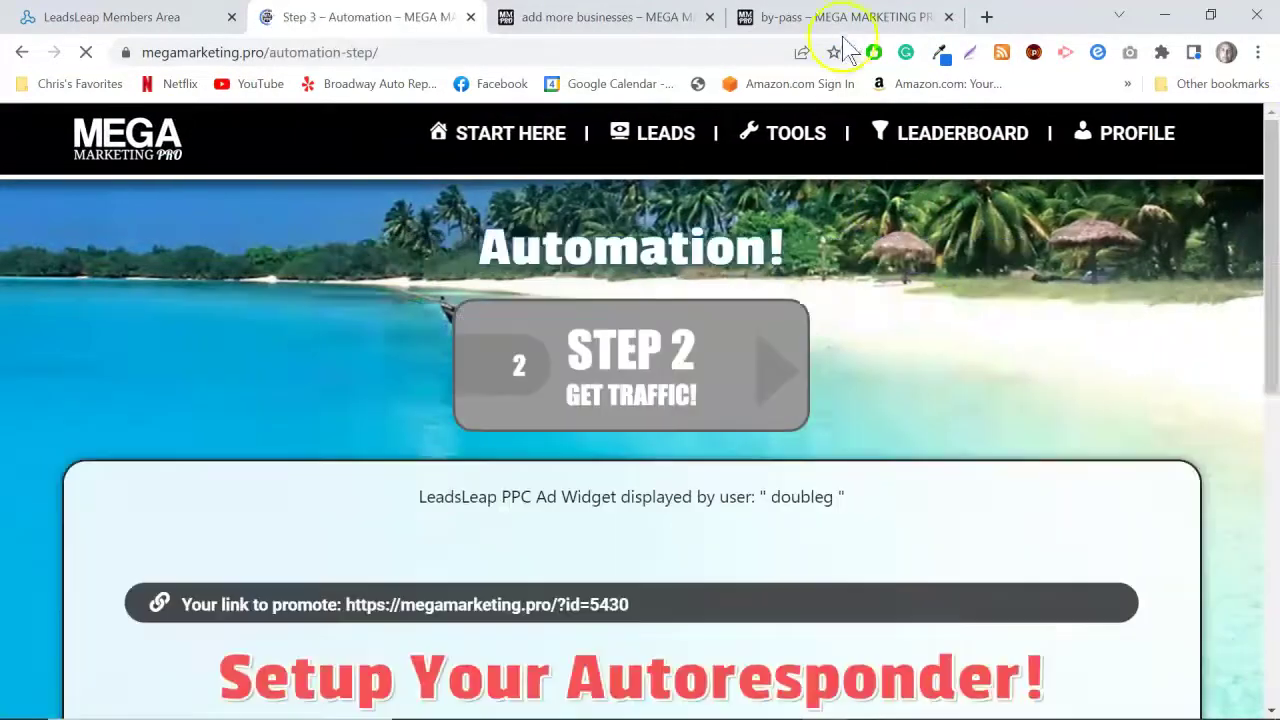
Close the by-pass and Add More Businesses tabs, then switch to the LeadsLeap Page Manager
{"action": "left_click", "coordinate": [843, 17]}
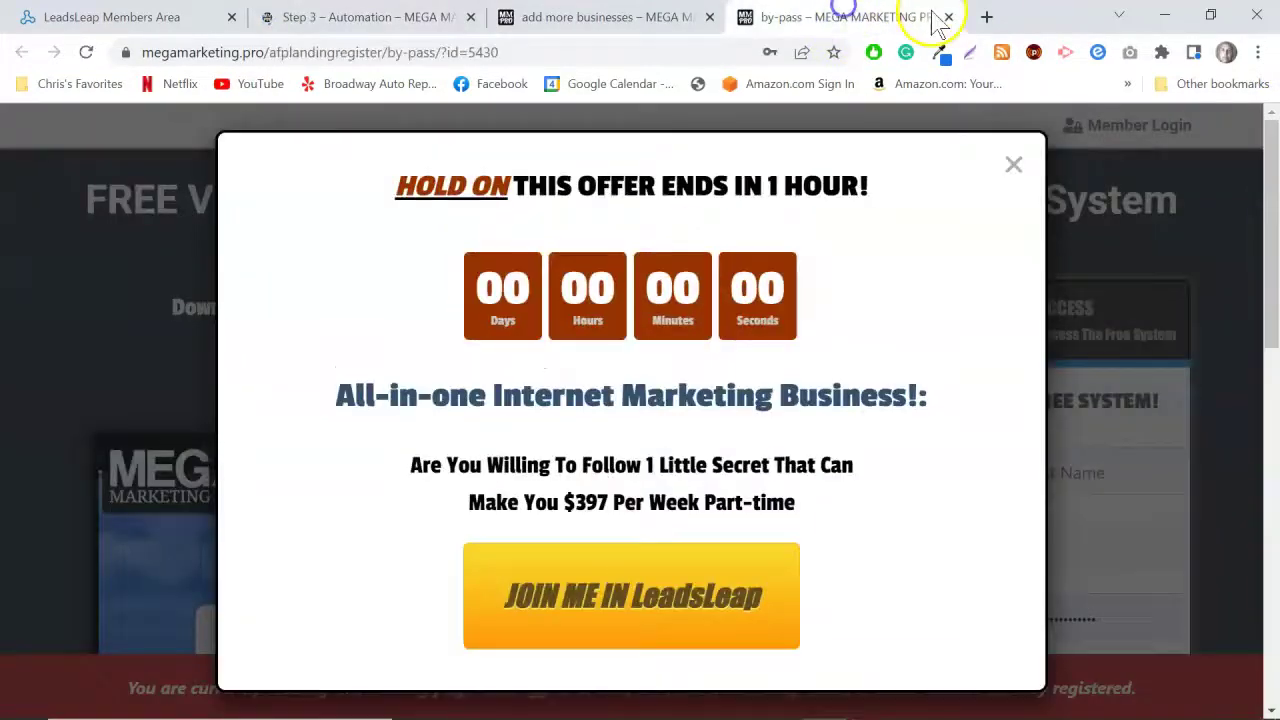
{"action": "left_click", "coordinate": [948, 17]}
{"action": "left_click", "coordinate": [712, 18]}
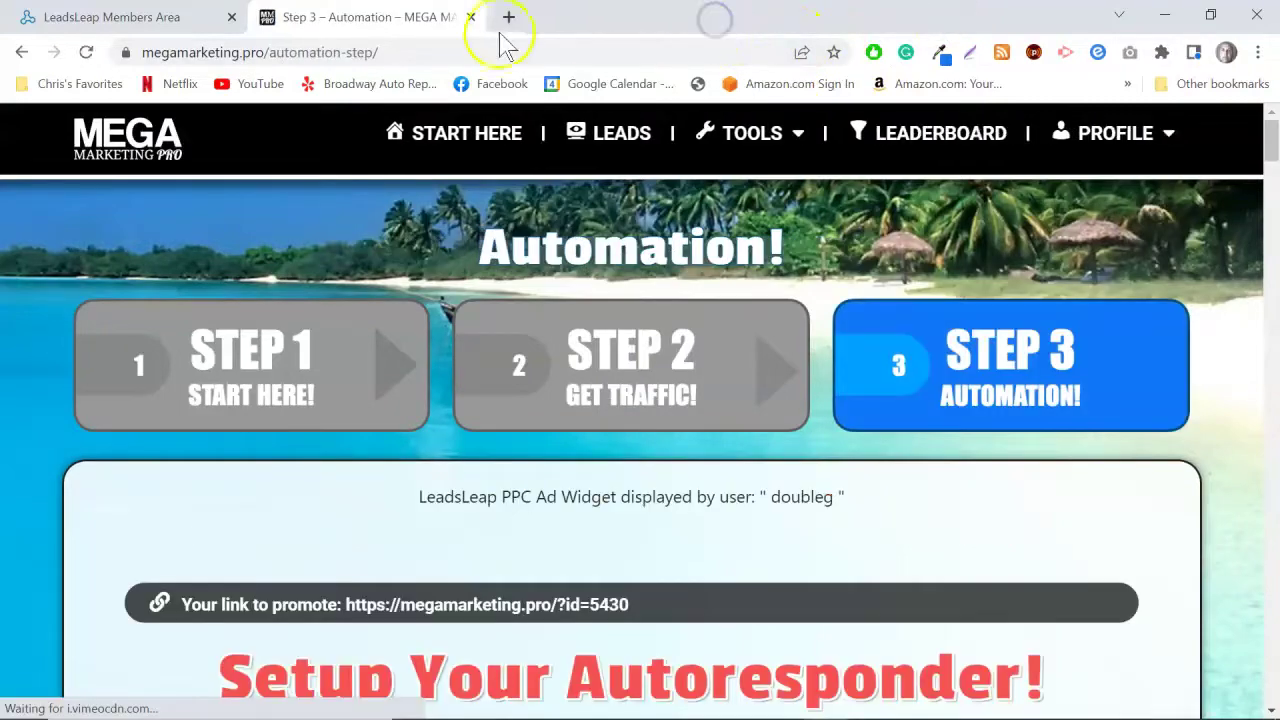
{"action": "left_click_drag", "start_coordinate": [1271, 150], "coordinate": [1275, 400]}
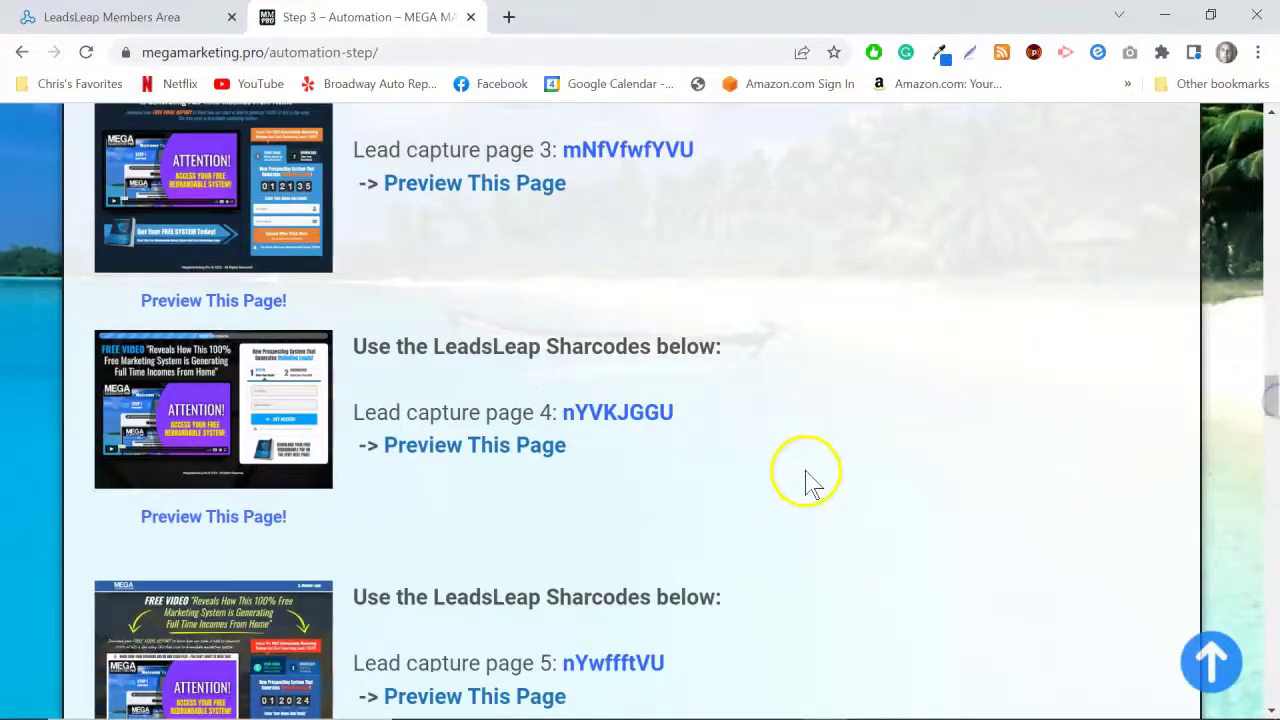
{"action": "left_click", "coordinate": [110, 17]}
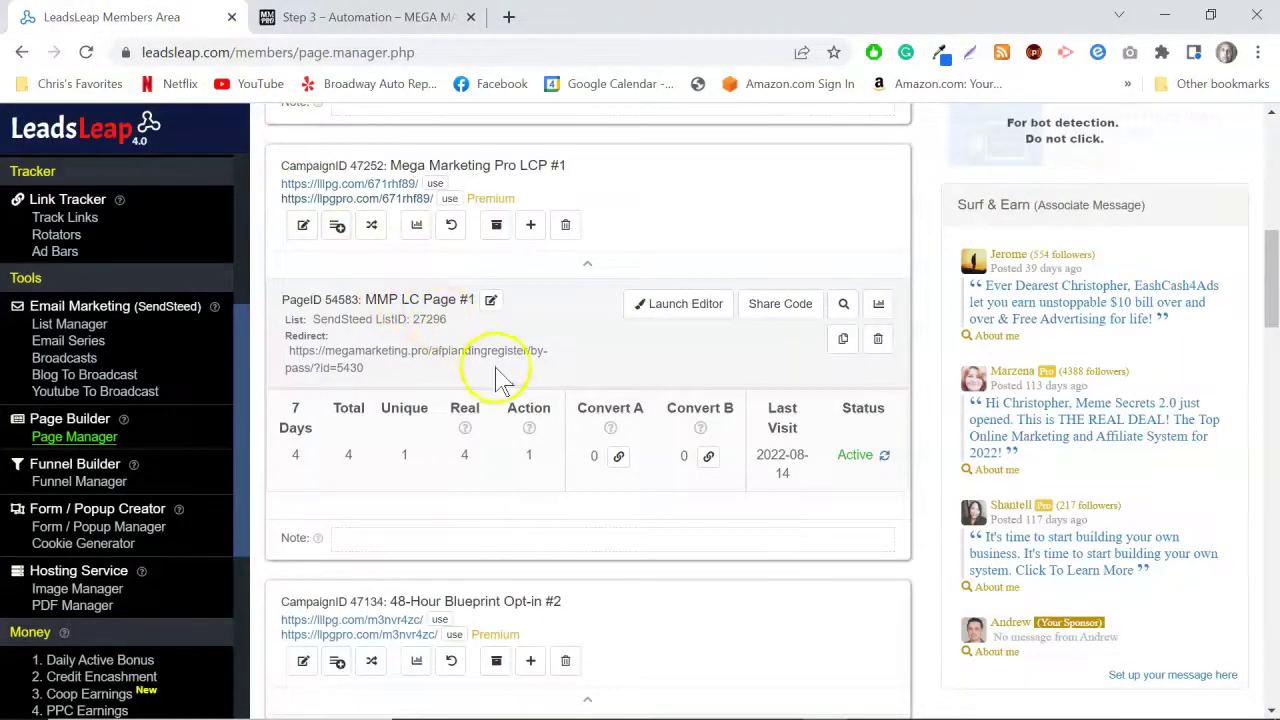
Preview the Mega Marketing Pro LCP #1 capture page, then review the Automation step's capture page list
{"action": "left_click", "coordinate": [400, 198]}
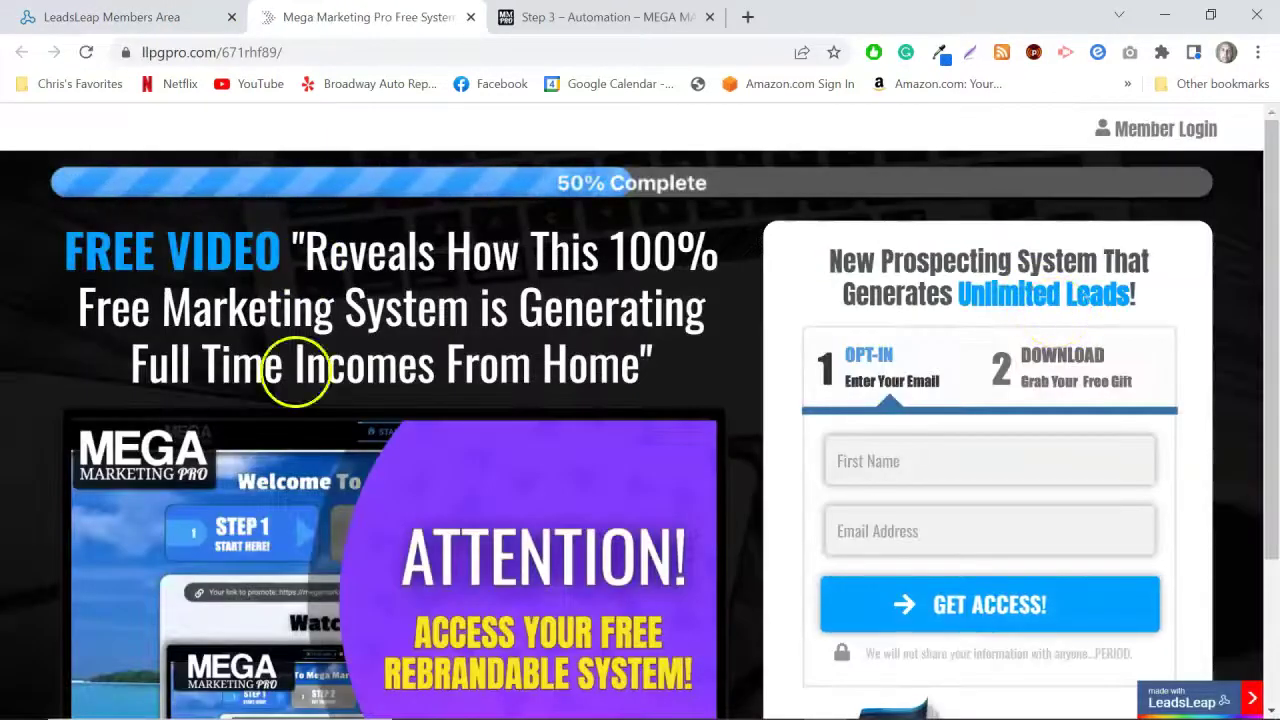
{"action": "key", "text": "ctrl+Tab"}
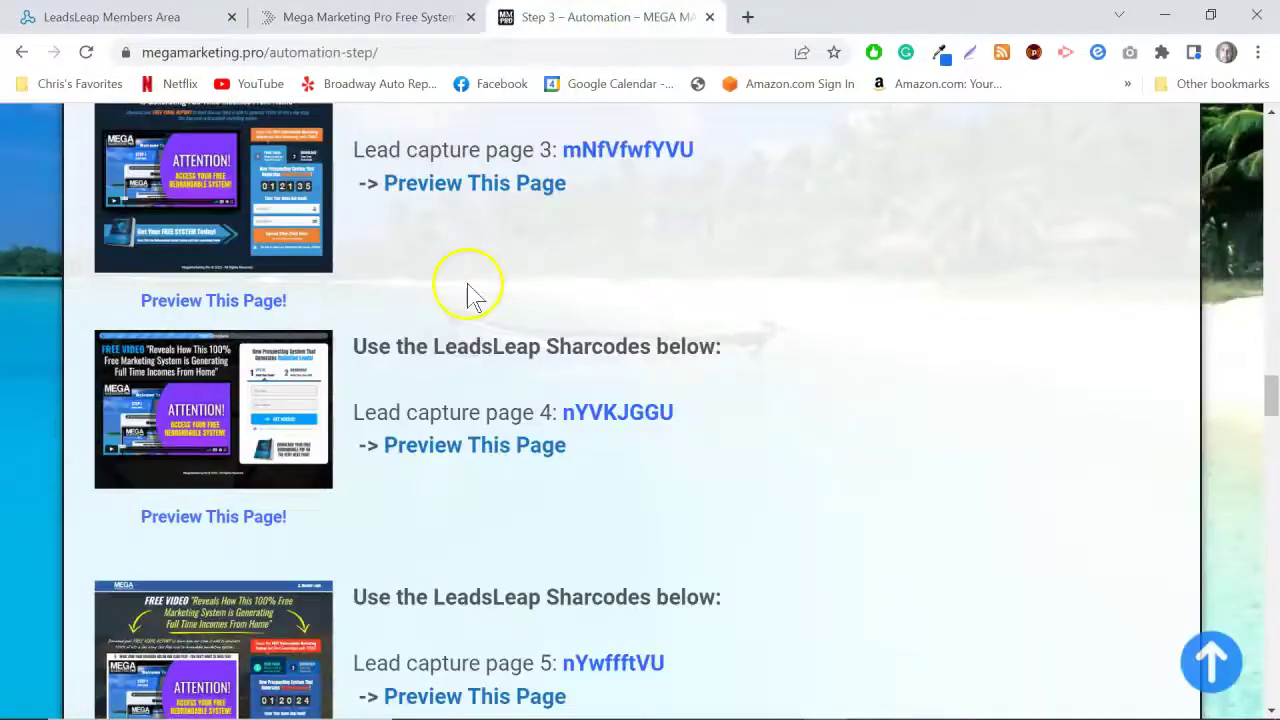
{"action": "scroll", "coordinate": [460, 305], "scroll_direction": "down", "scroll_amount": 2}
{"action": "scroll", "coordinate": [435, 330], "scroll_direction": "up", "scroll_amount": 6}
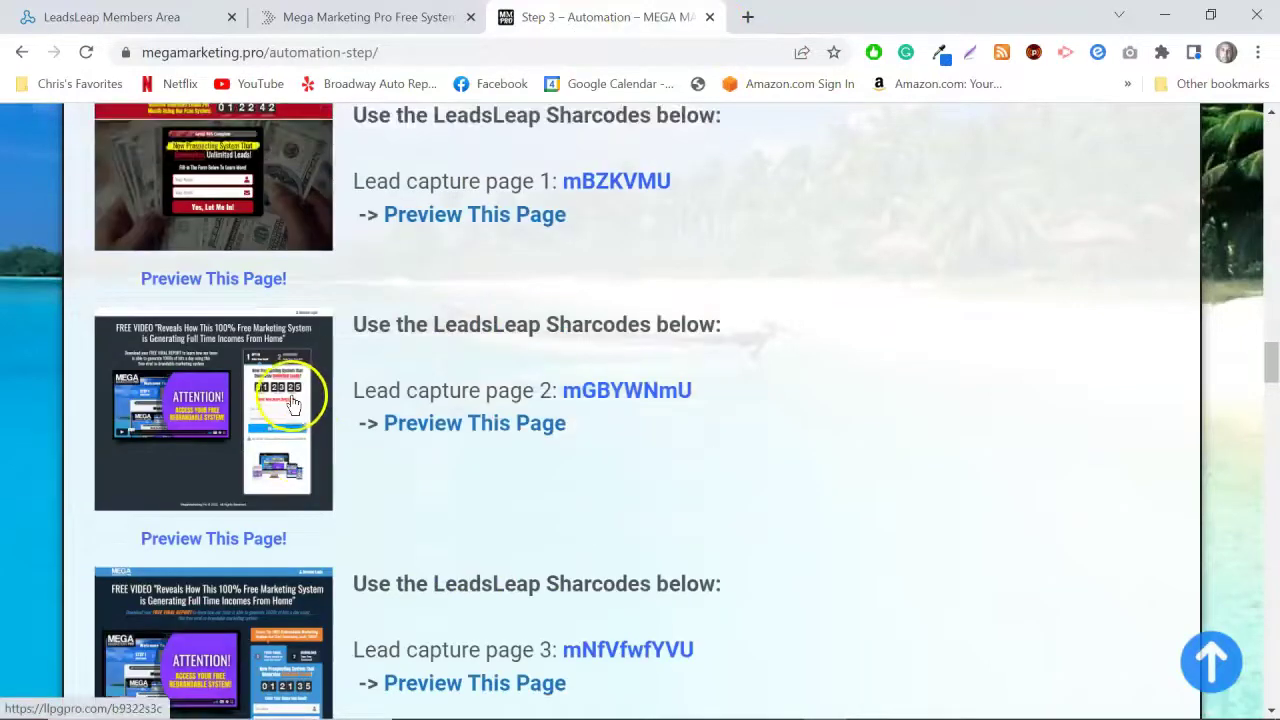
{"action": "scroll", "coordinate": [320, 445], "scroll_direction": "up", "scroll_amount": 2}
{"action": "scroll", "coordinate": [335, 445], "scroll_direction": "down", "scroll_amount": 4}
{"action": "scroll", "coordinate": [300, 400], "scroll_direction": "up", "scroll_amount": 1}
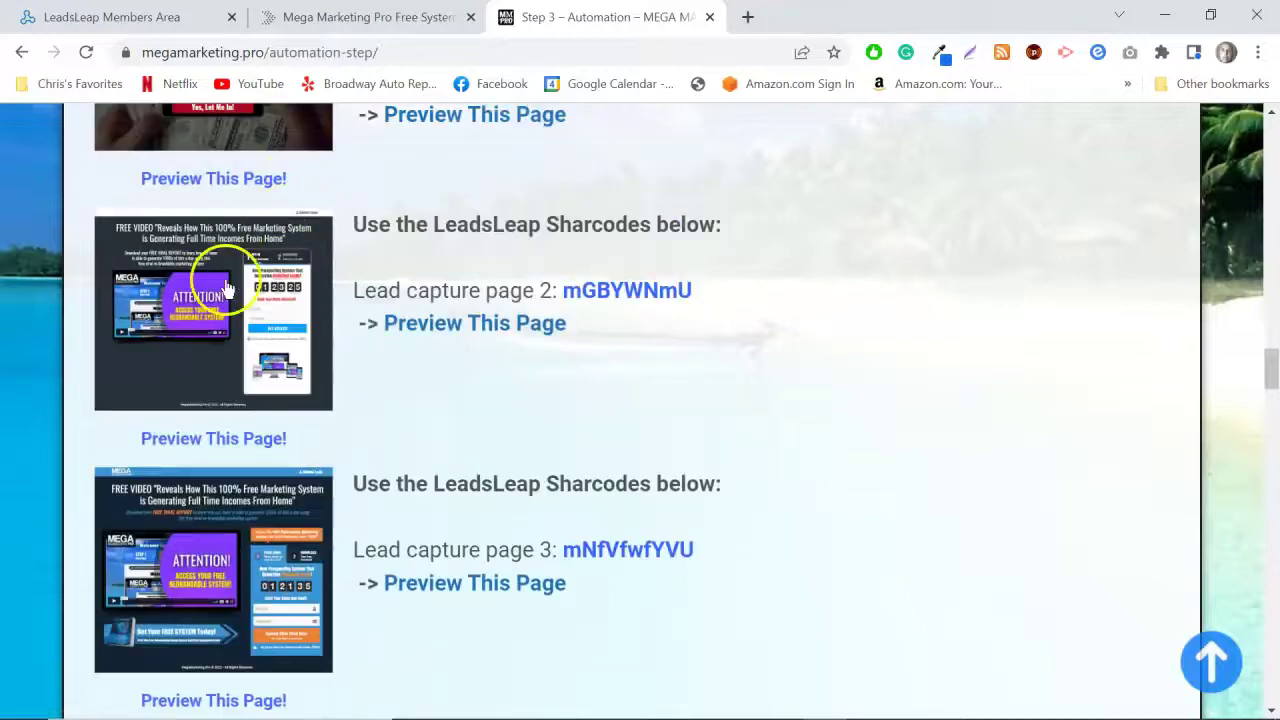
{"action": "scroll", "coordinate": [385, 338], "scroll_direction": "down", "scroll_amount": 6}
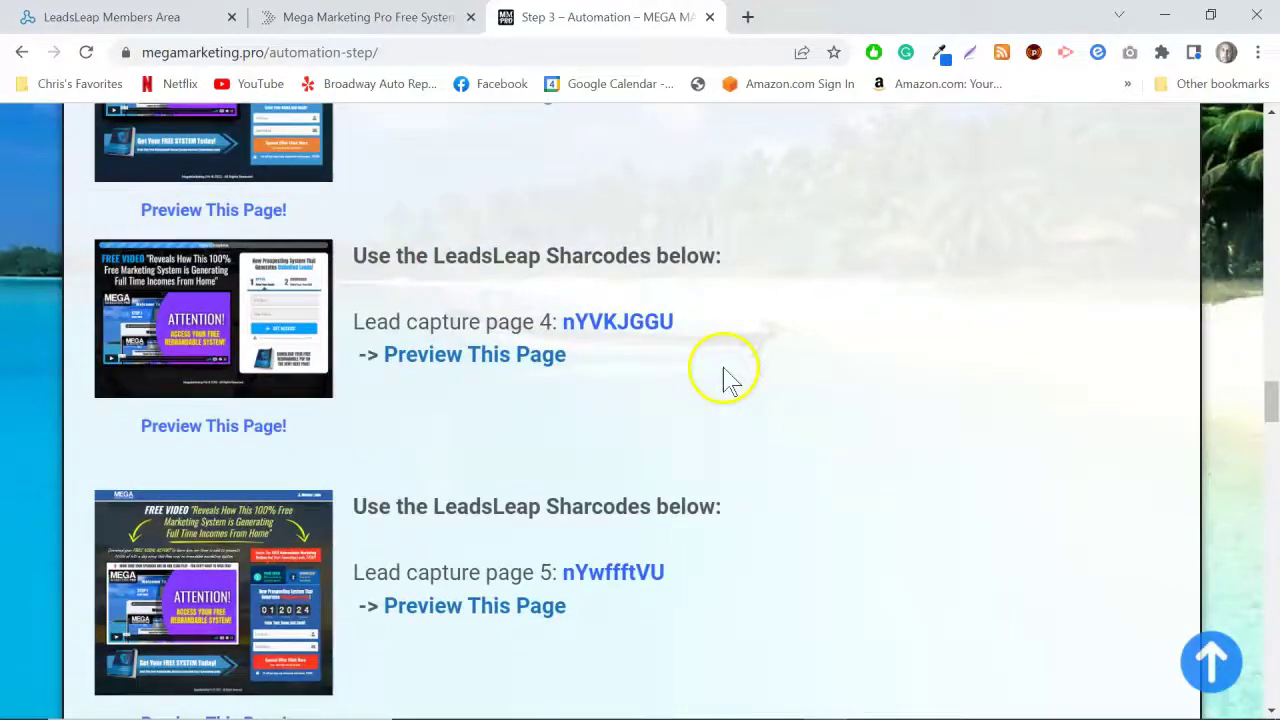
{"action": "scroll", "coordinate": [760, 380], "scroll_direction": "down", "scroll_amount": 4}
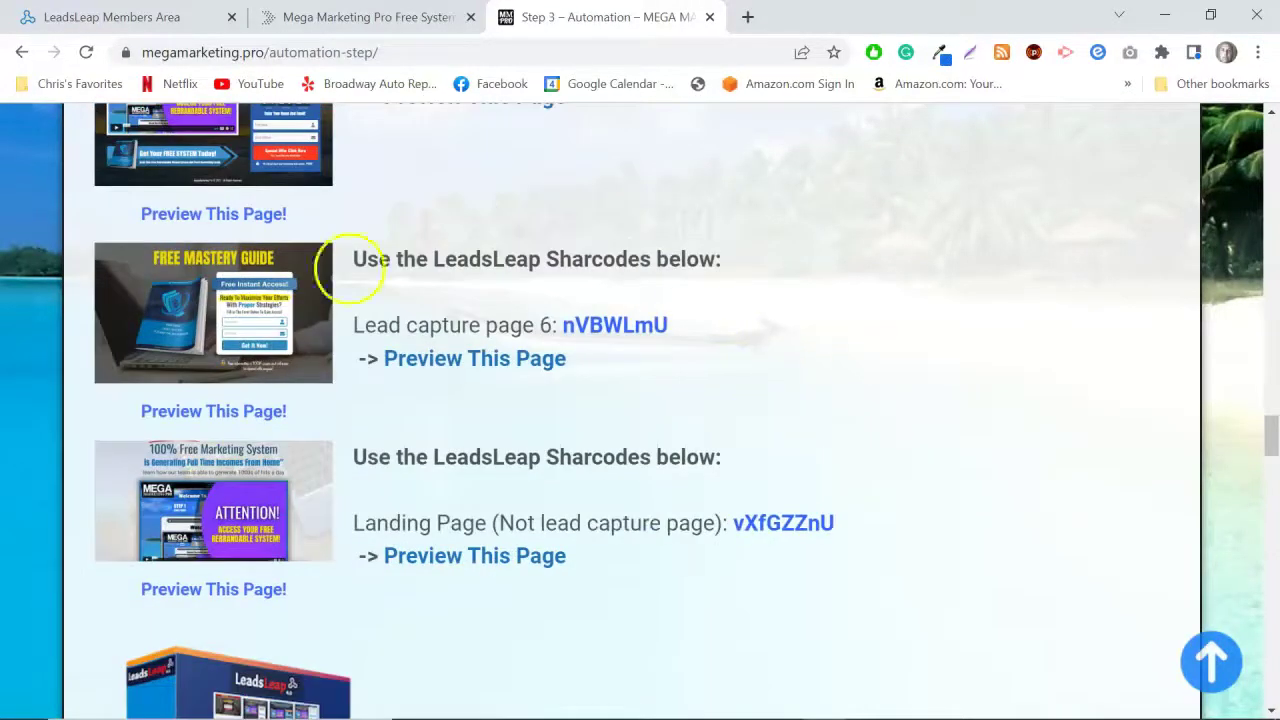
Preview the Mega Marketing Pro LCP #2 capture page and try its name and email fields
{"action": "left_click", "coordinate": [175, 366]}
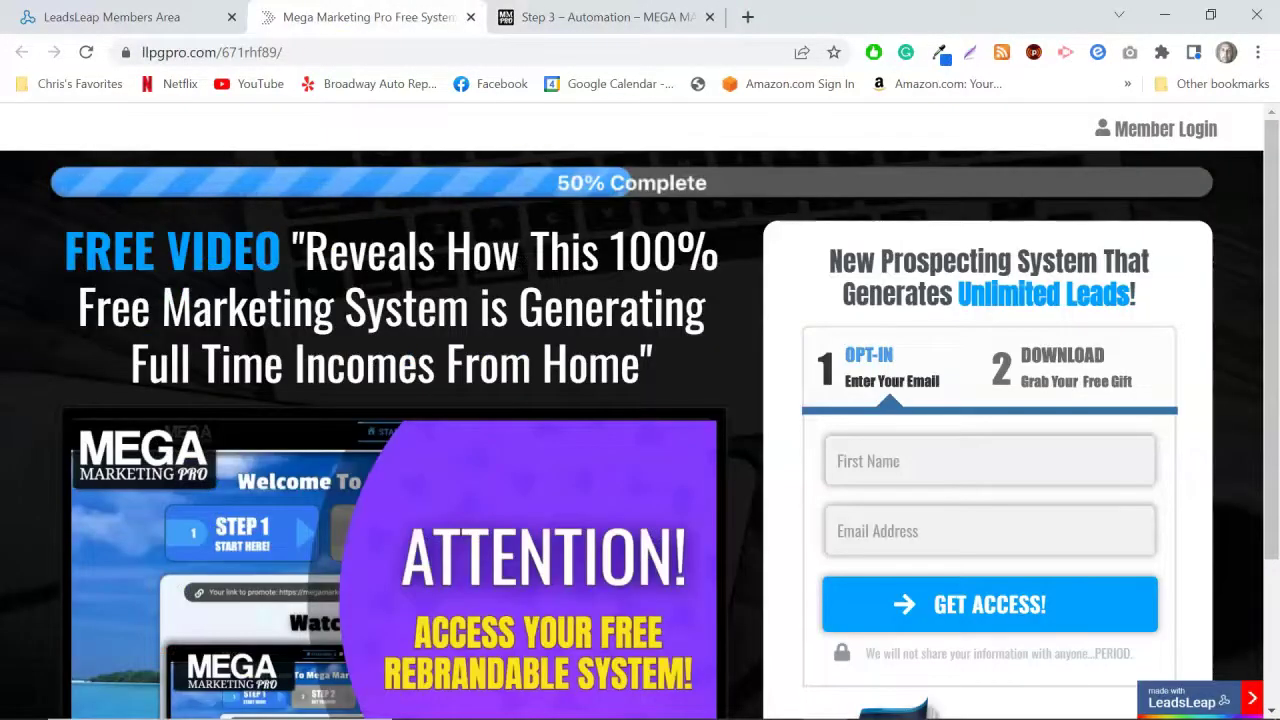
{"action": "left_click", "coordinate": [110, 17]}
{"action": "scroll", "coordinate": [455, 375], "scroll_direction": "down", "scroll_amount": 2}
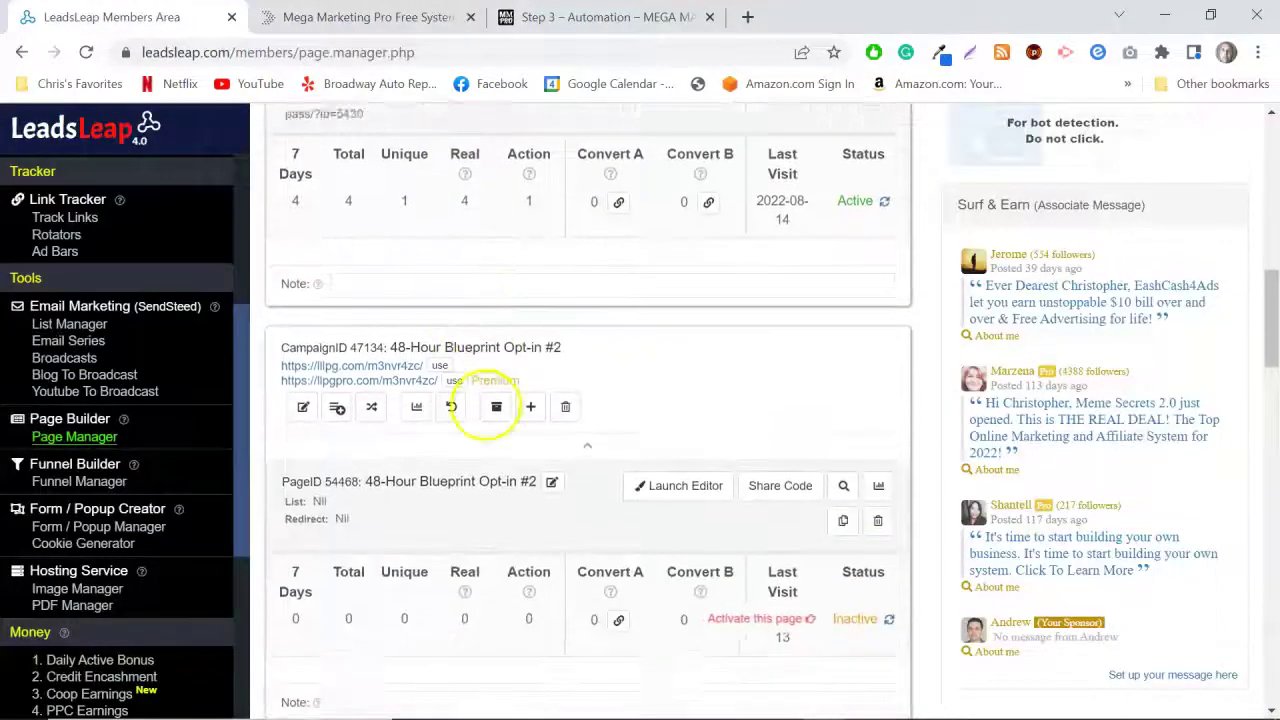
{"action": "scroll", "coordinate": [486, 409], "scroll_direction": "up", "scroll_amount": 4}
{"action": "scroll", "coordinate": [495, 422], "scroll_direction": "up", "scroll_amount": 3}
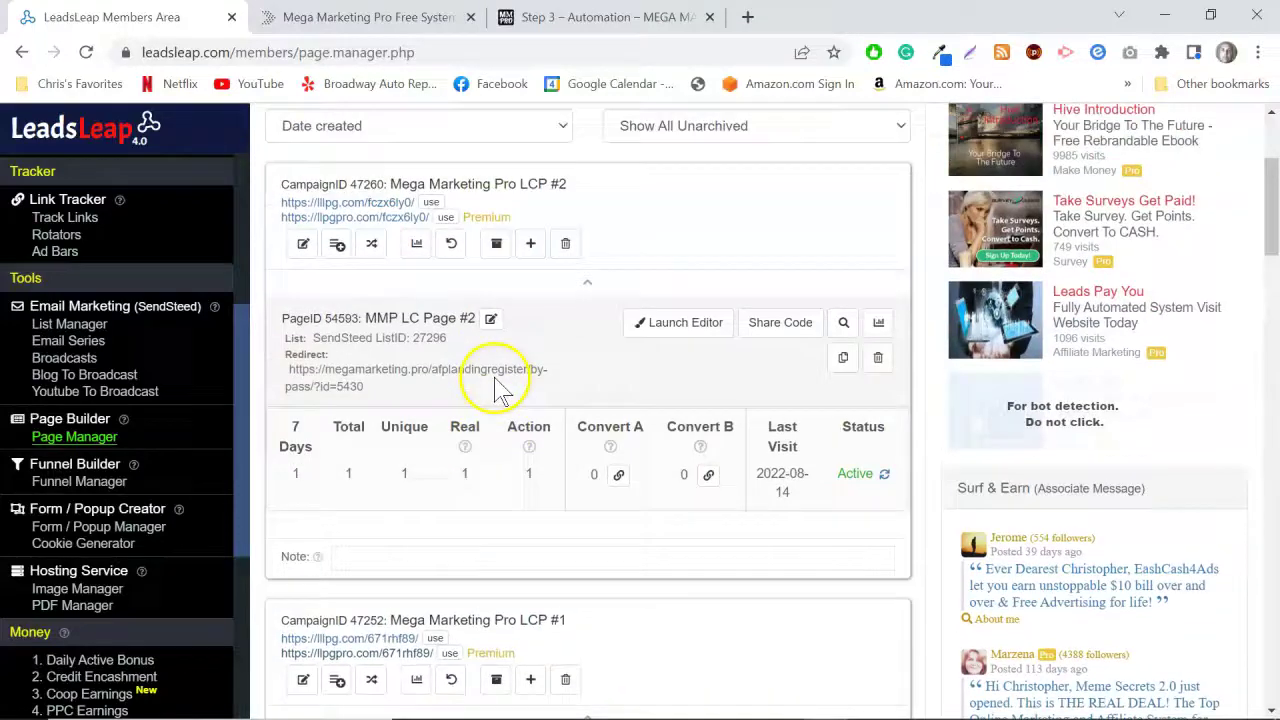
{"action": "left_click", "coordinate": [400, 265]}
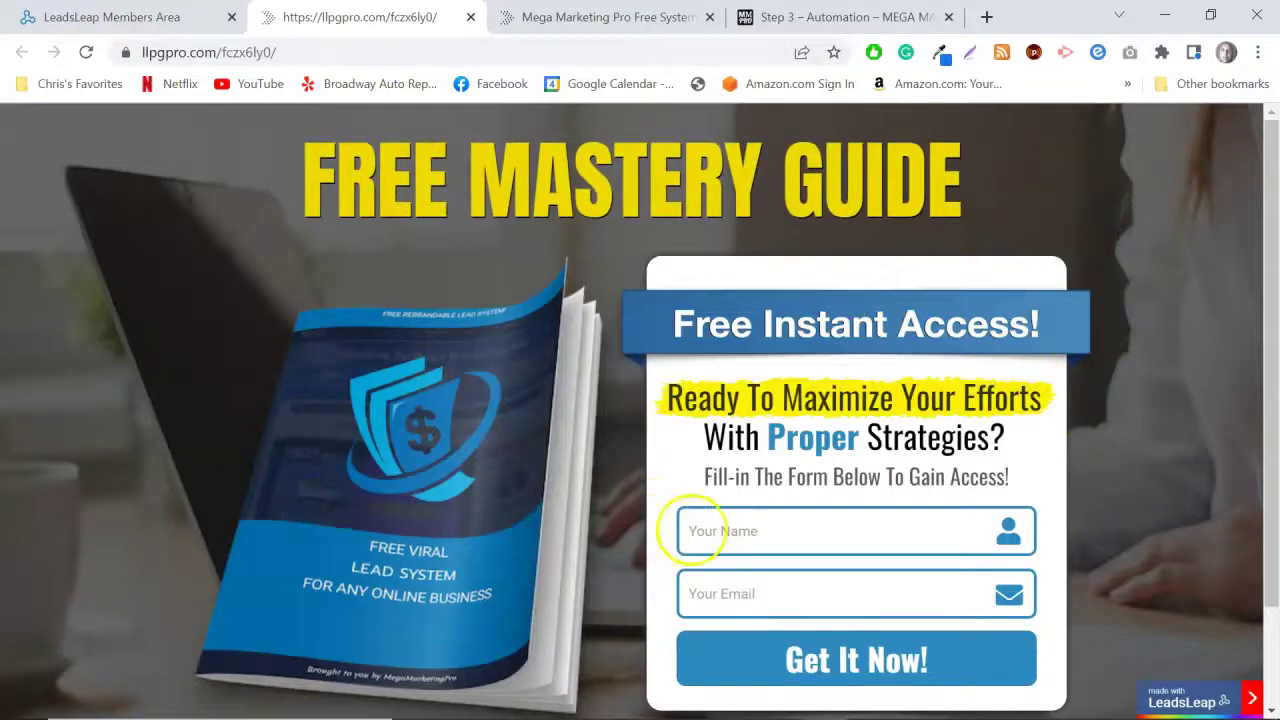
{"action": "left_click", "coordinate": [735, 595]}
{"action": "left_click", "coordinate": [731, 535]}
{"action": "left_click", "coordinate": [733, 590]}
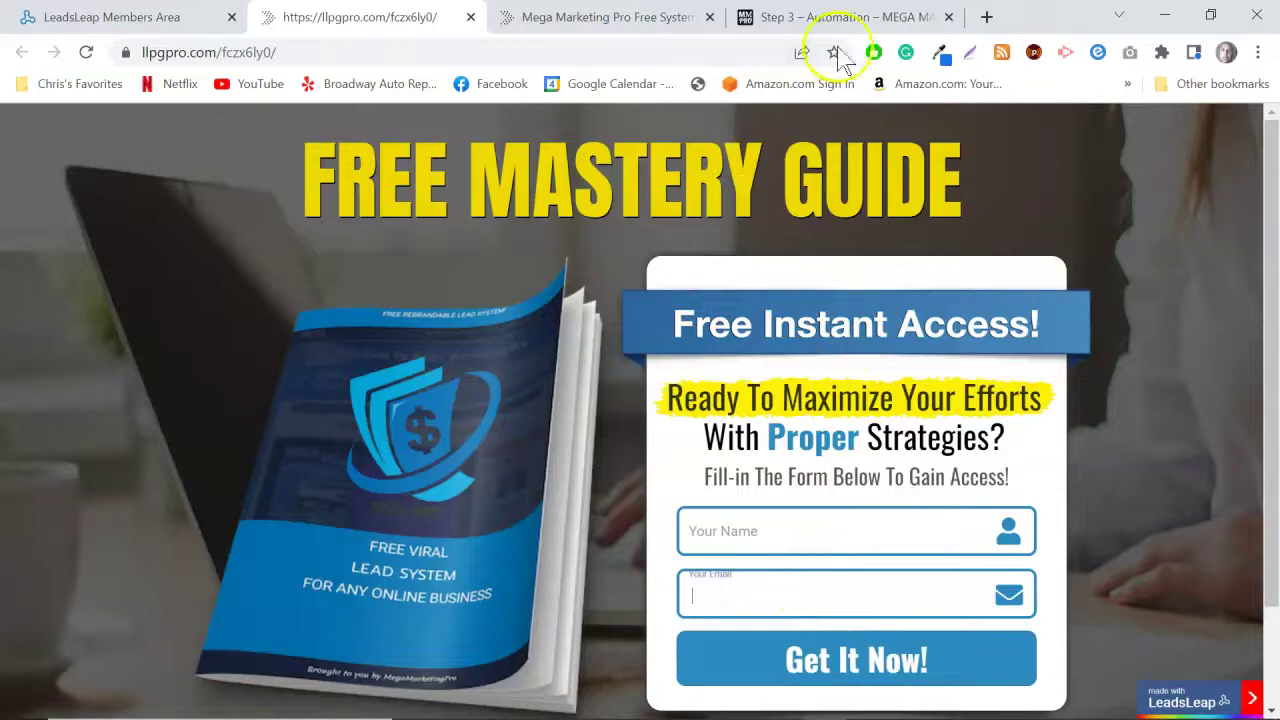
Check the page's entry in LeadsLeap, then scroll Step 3 Automation to the sharecodes list
{"action": "left_click", "coordinate": [110, 17]}
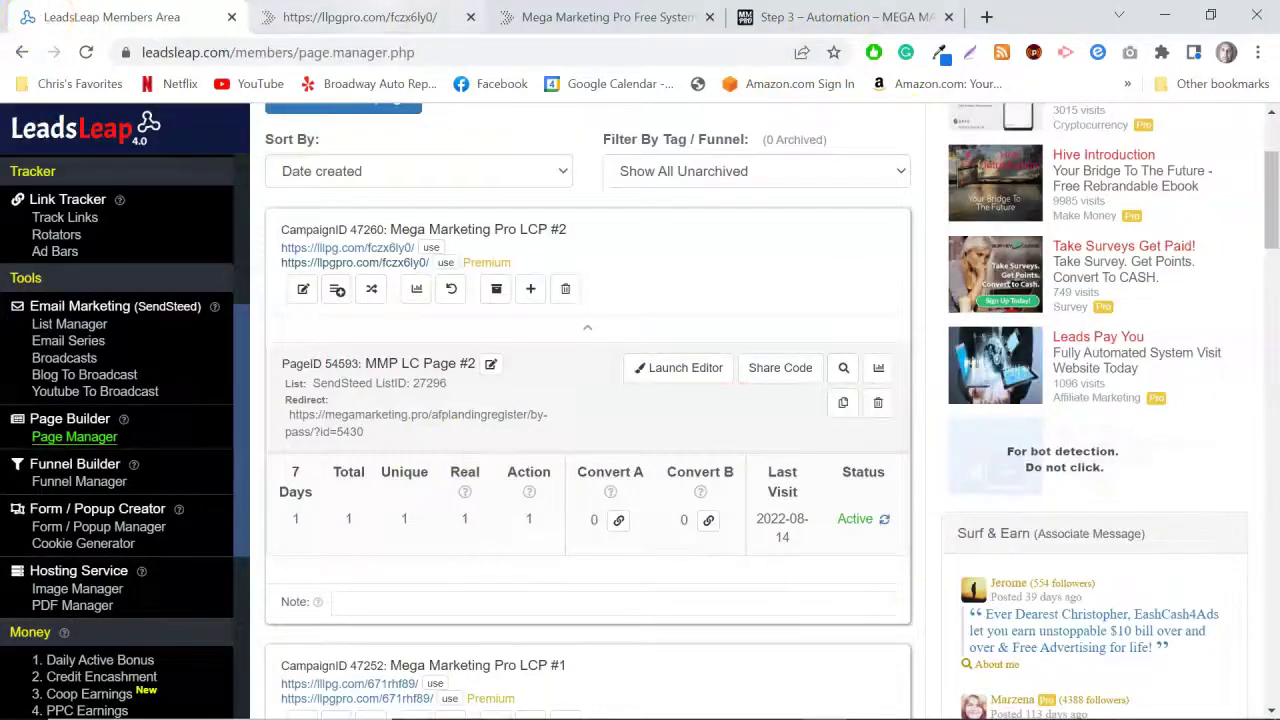
{"action": "left_click", "coordinate": [380, 17]}
{"action": "key", "text": "ctrl+4"}
{"action": "scroll", "coordinate": [565, 340], "scroll_direction": "down", "scroll_amount": 10}
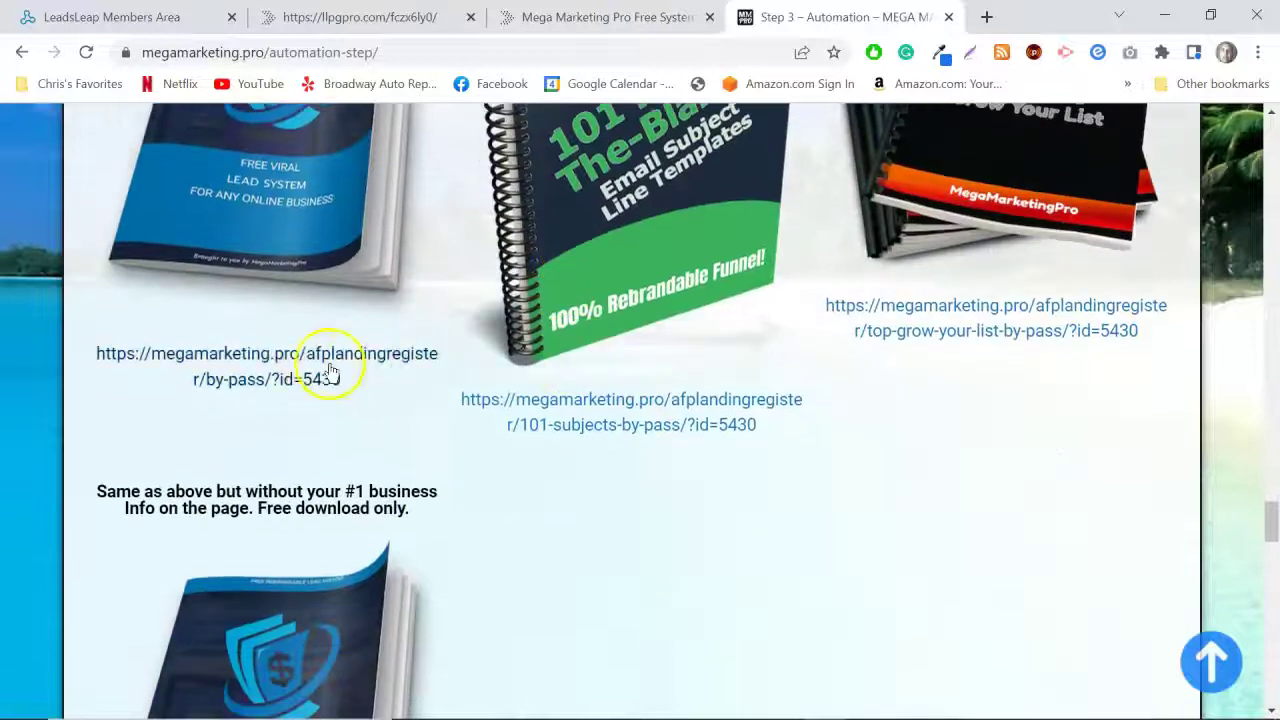
Open and close the by-pass registration page, then open 'Grab Over 30 More LeadsLeap Share Codes'
{"action": "left_click", "coordinate": [330, 372]}
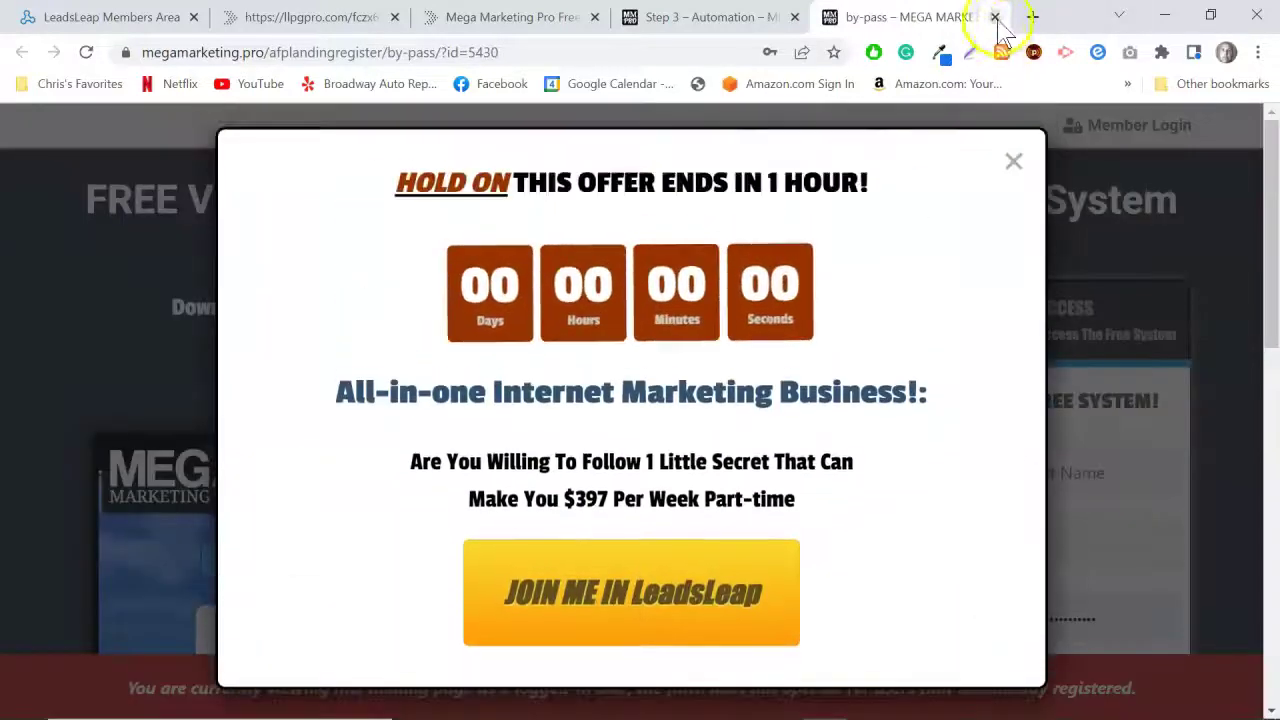
{"action": "left_click", "coordinate": [995, 17]}
{"action": "scroll", "coordinate": [829, 500], "scroll_direction": "up", "scroll_amount": 8}
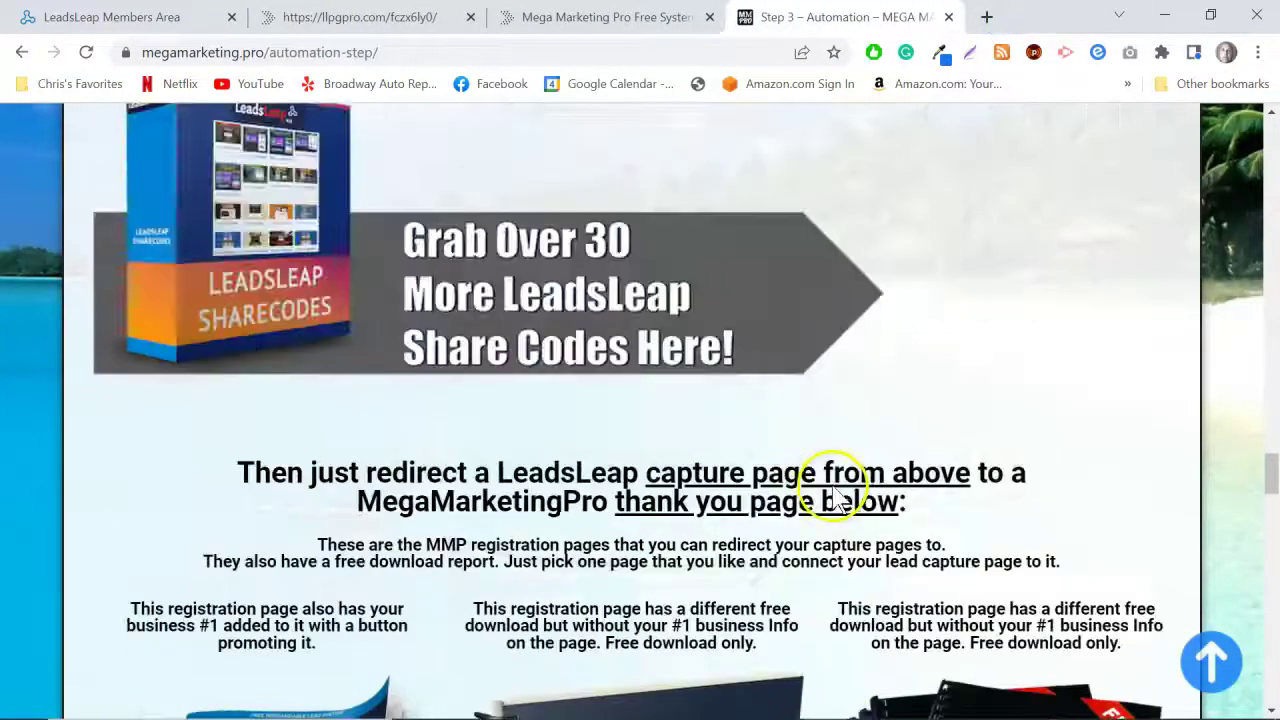
{"action": "scroll", "coordinate": [829, 500], "scroll_direction": "up", "scroll_amount": 2}
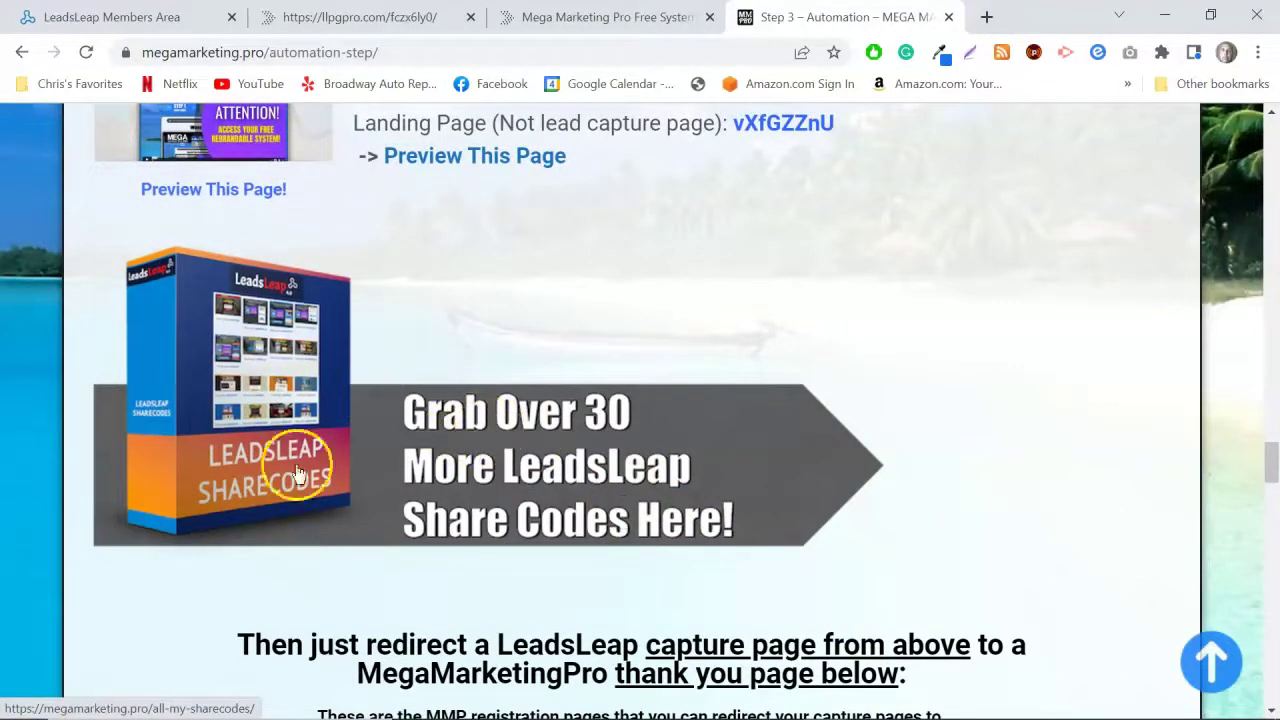
{"action": "left_click", "coordinate": [510, 515]}
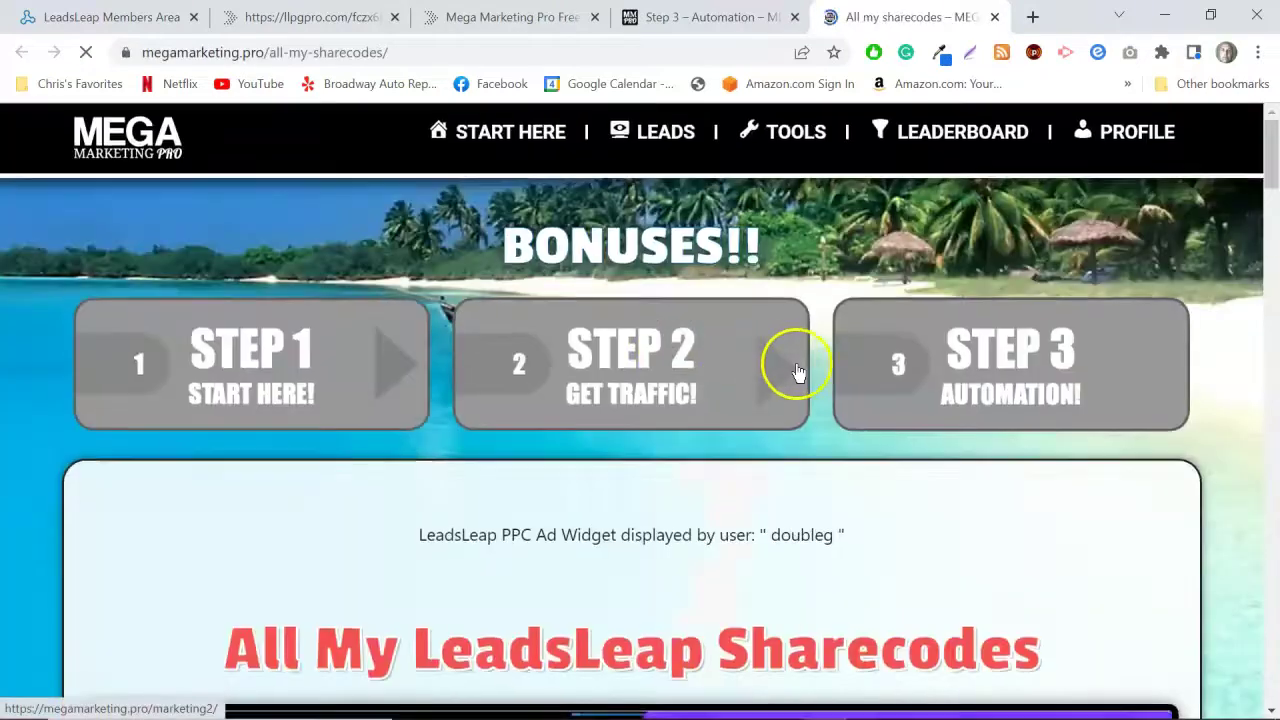
Preview the WAIT! lead magnet capture page and close it
{"action": "scroll", "coordinate": [1194, 209], "scroll_direction": "down", "scroll_amount": 2}
{"action": "left_click_drag", "start_coordinate": [1276, 195], "coordinate": [1273, 524]}
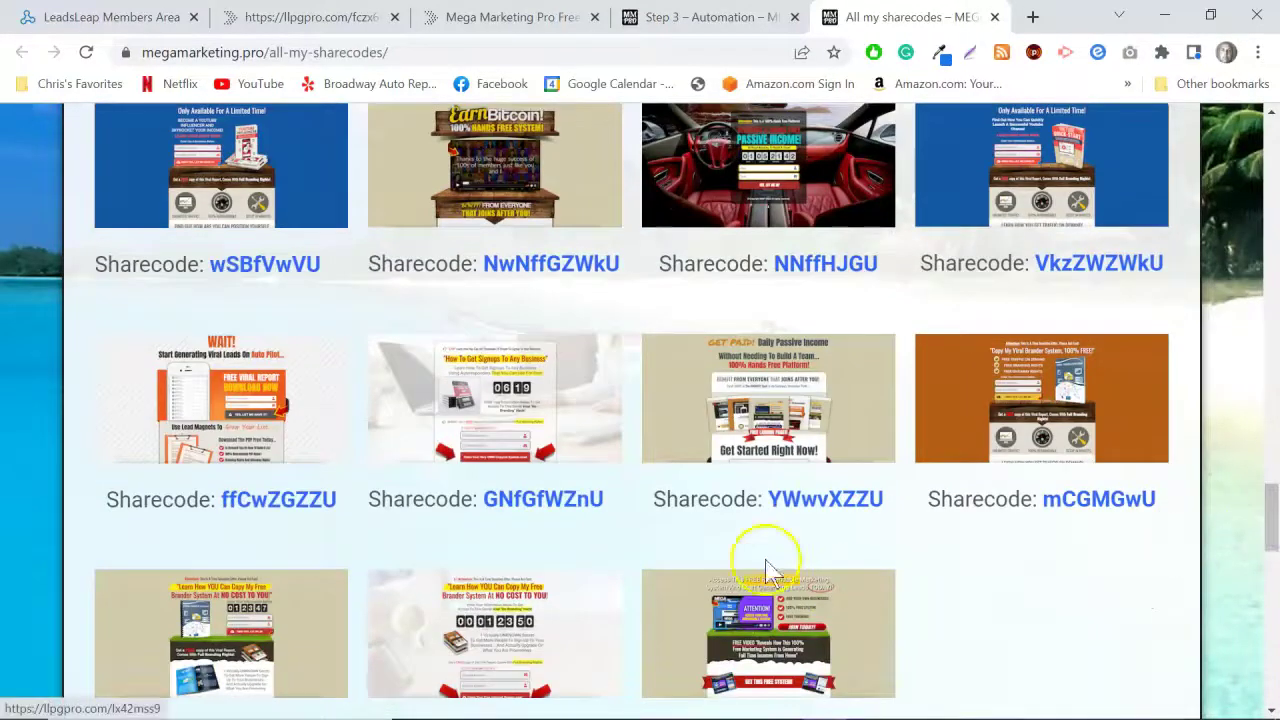
{"action": "left_click", "coordinate": [219, 414]}
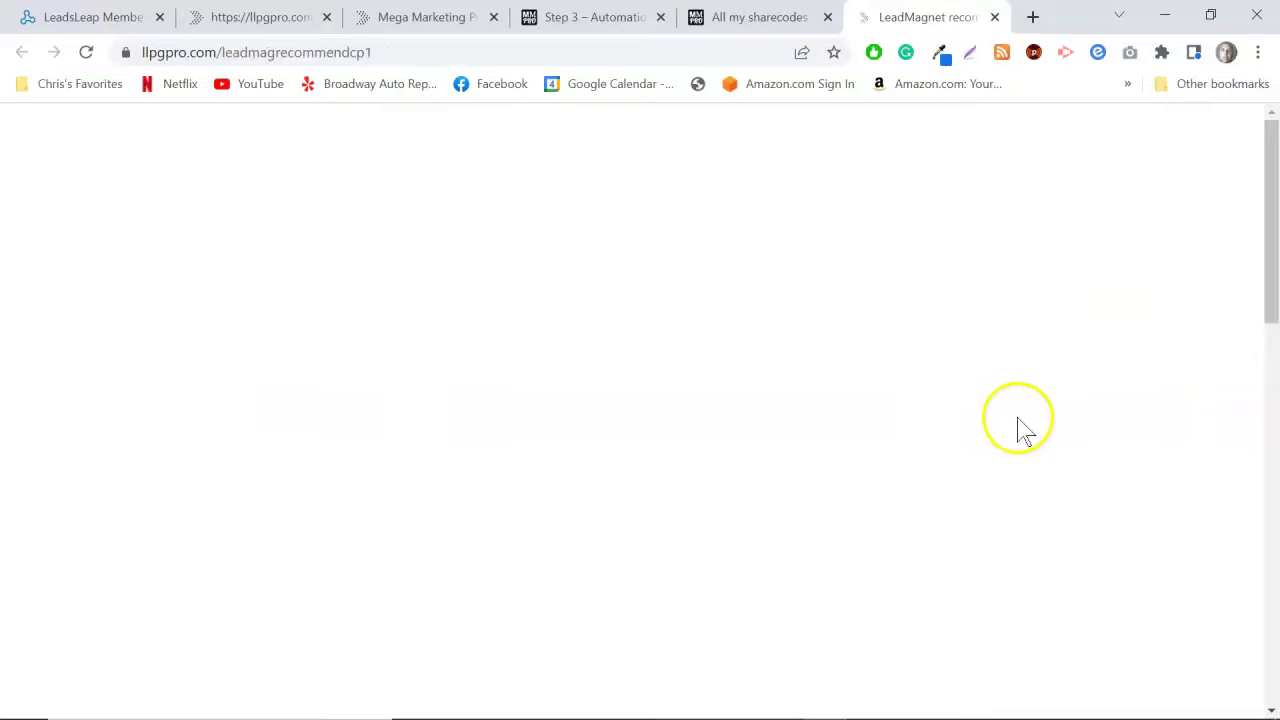
{"action": "scroll", "coordinate": [1100, 452], "scroll_direction": "down", "scroll_amount": 4}
{"action": "scroll", "coordinate": [1100, 462], "scroll_direction": "down", "scroll_amount": 10}
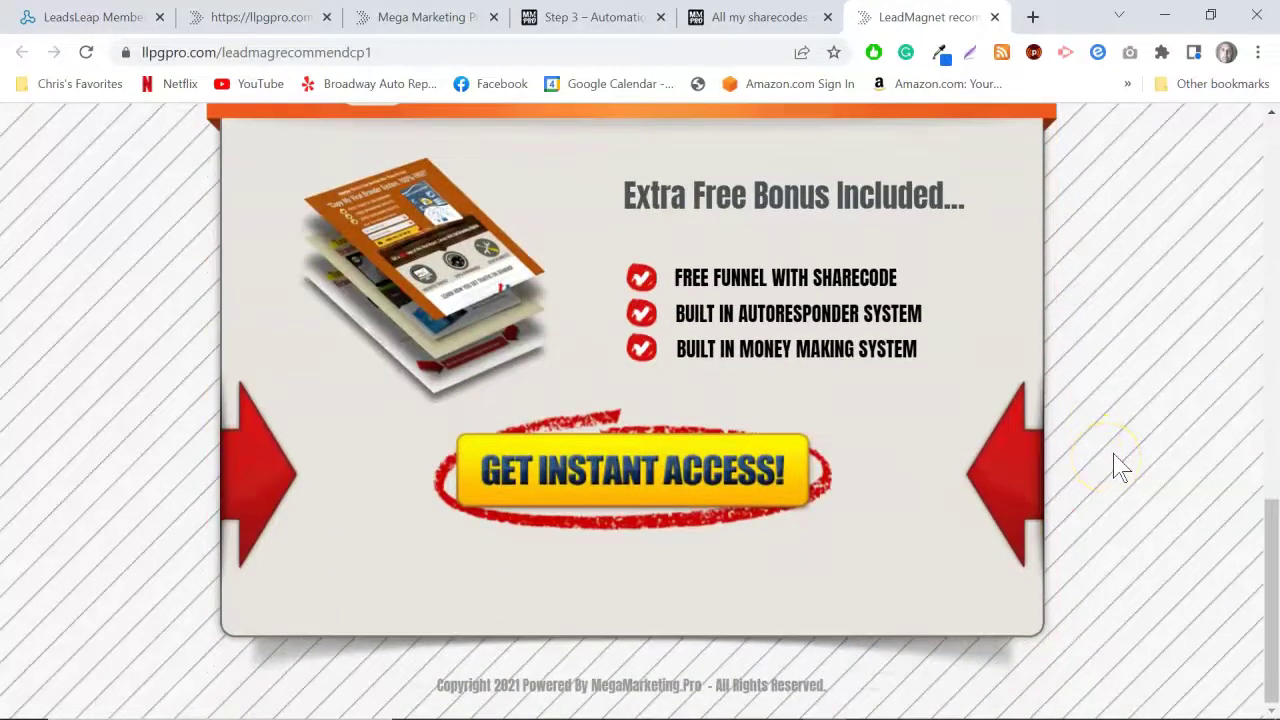
{"action": "scroll", "coordinate": [1116, 463], "scroll_direction": "up", "scroll_amount": 15}
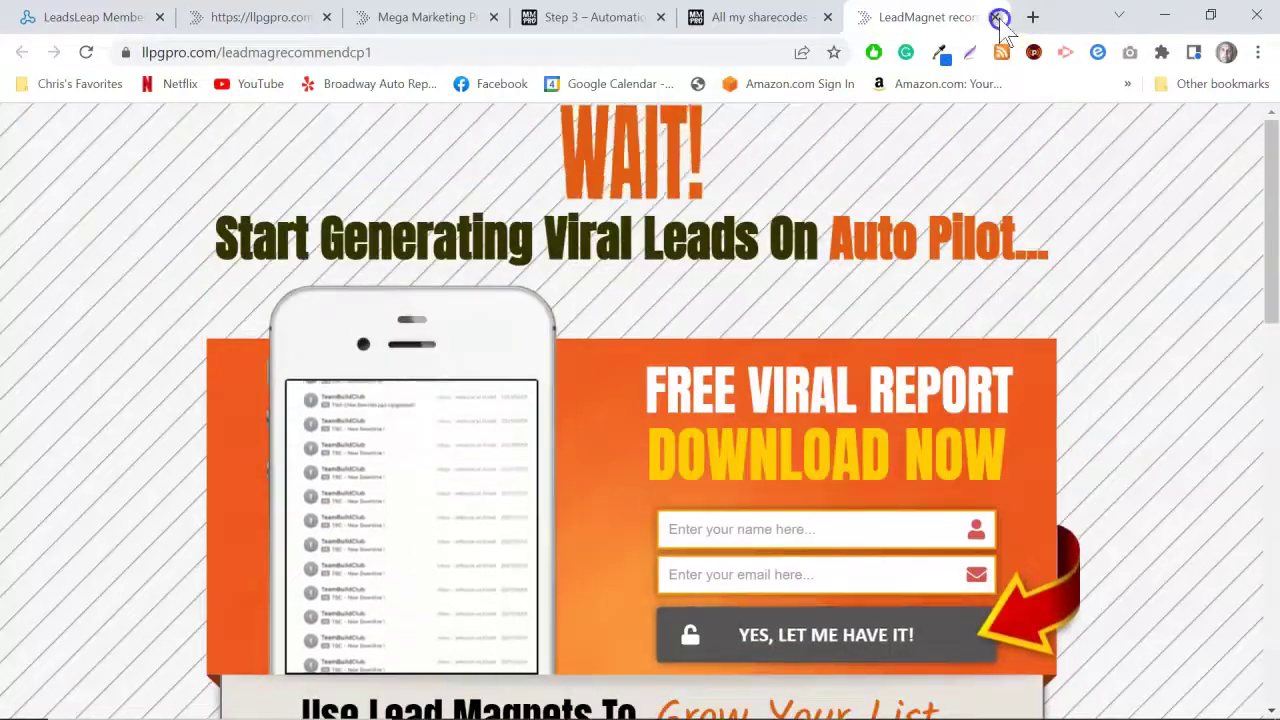
{"action": "left_click", "coordinate": [997, 17]}
Preview the red-car passive income page and close it
{"action": "scroll", "coordinate": [1100, 335], "scroll_direction": "up", "scroll_amount": 3}
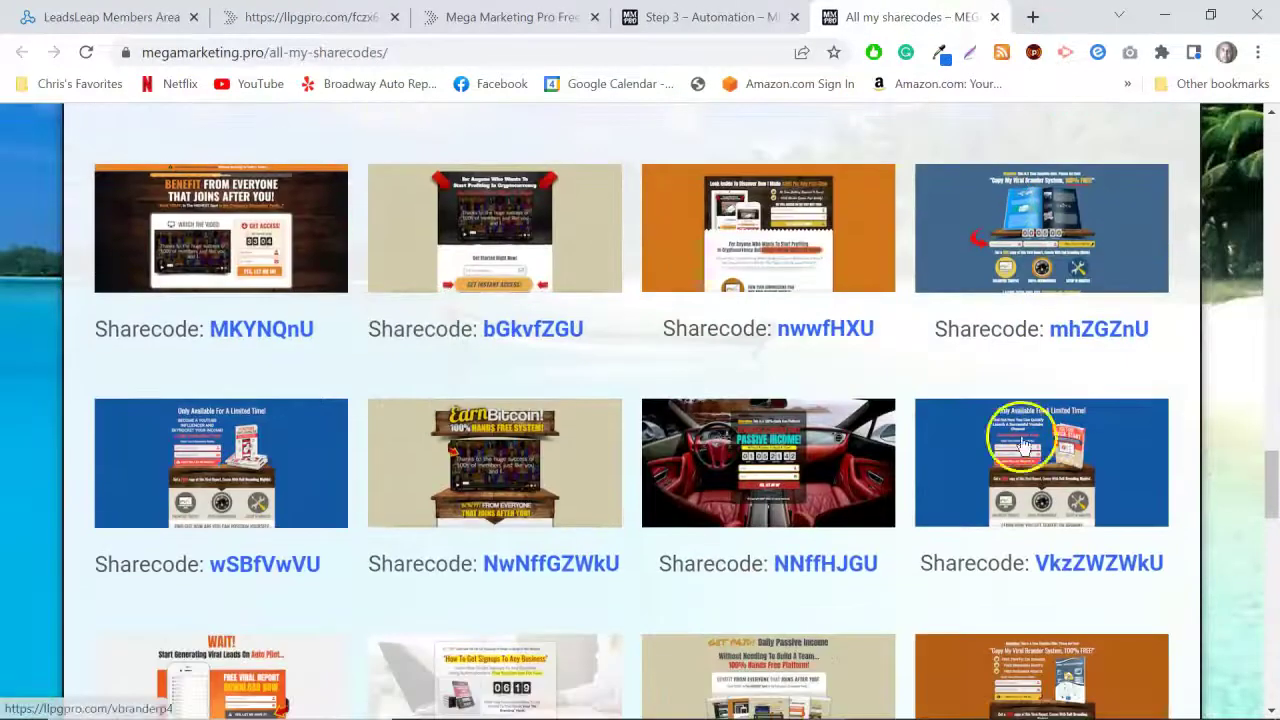
{"action": "left_click", "coordinate": [656, 462]}
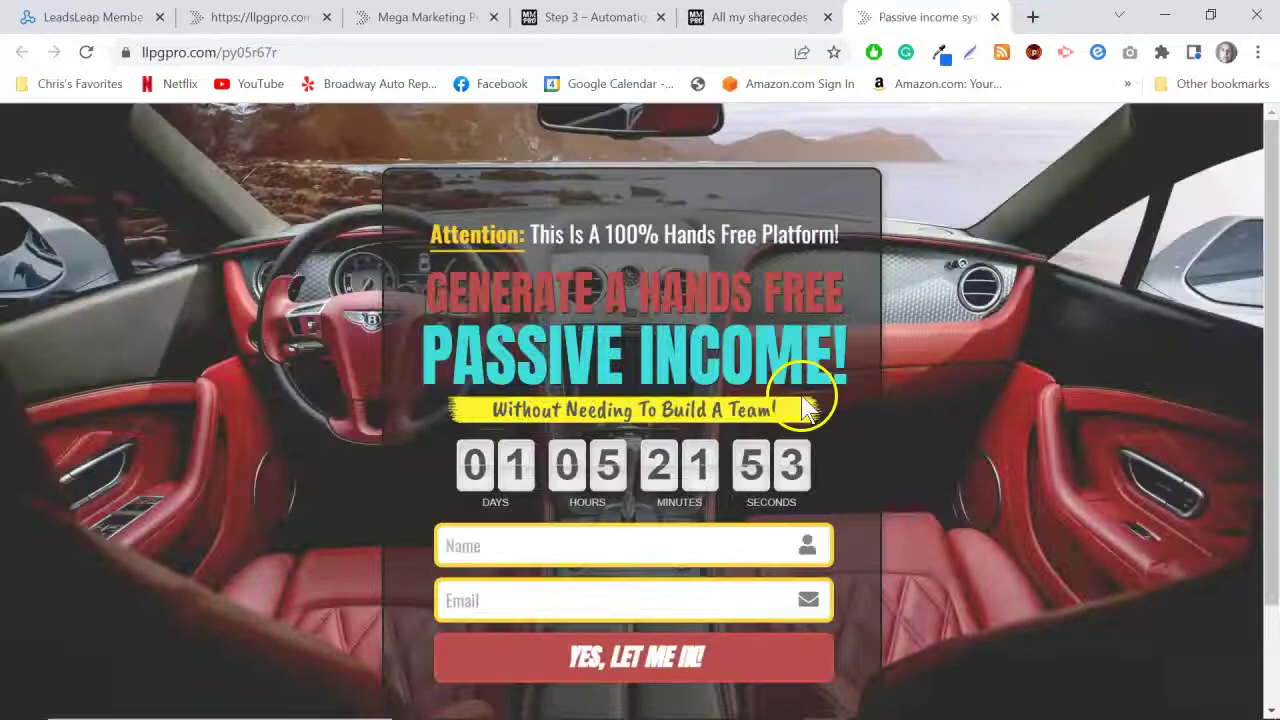
{"action": "scroll", "coordinate": [970, 390], "scroll_direction": "down", "scroll_amount": 2}
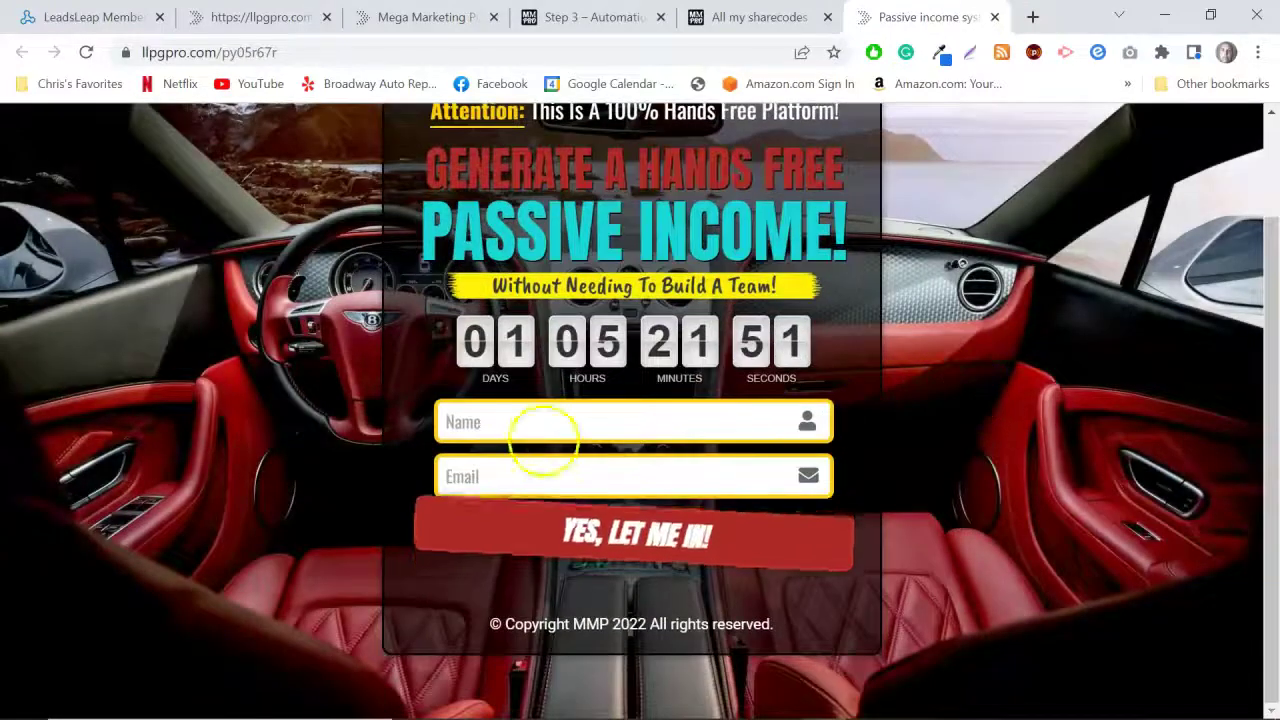
{"action": "scroll", "coordinate": [543, 440], "scroll_direction": "up", "scroll_amount": 2}
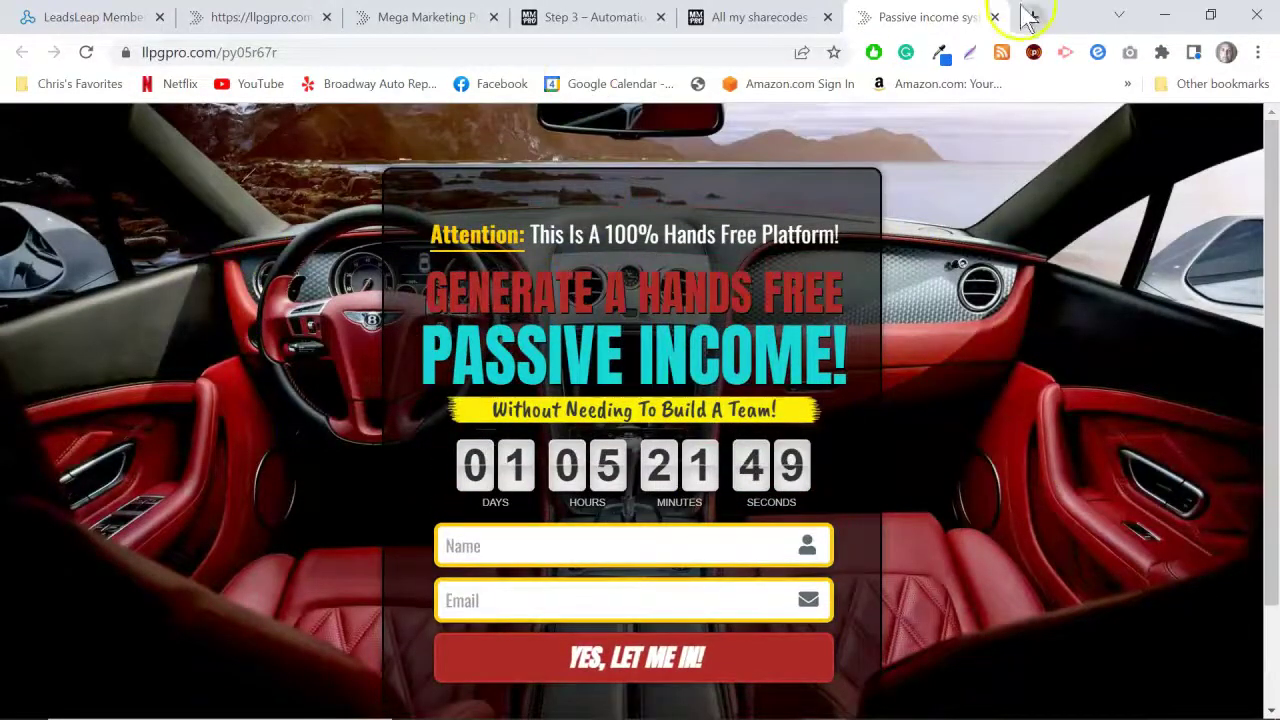
{"action": "left_click", "coordinate": [996, 18]}
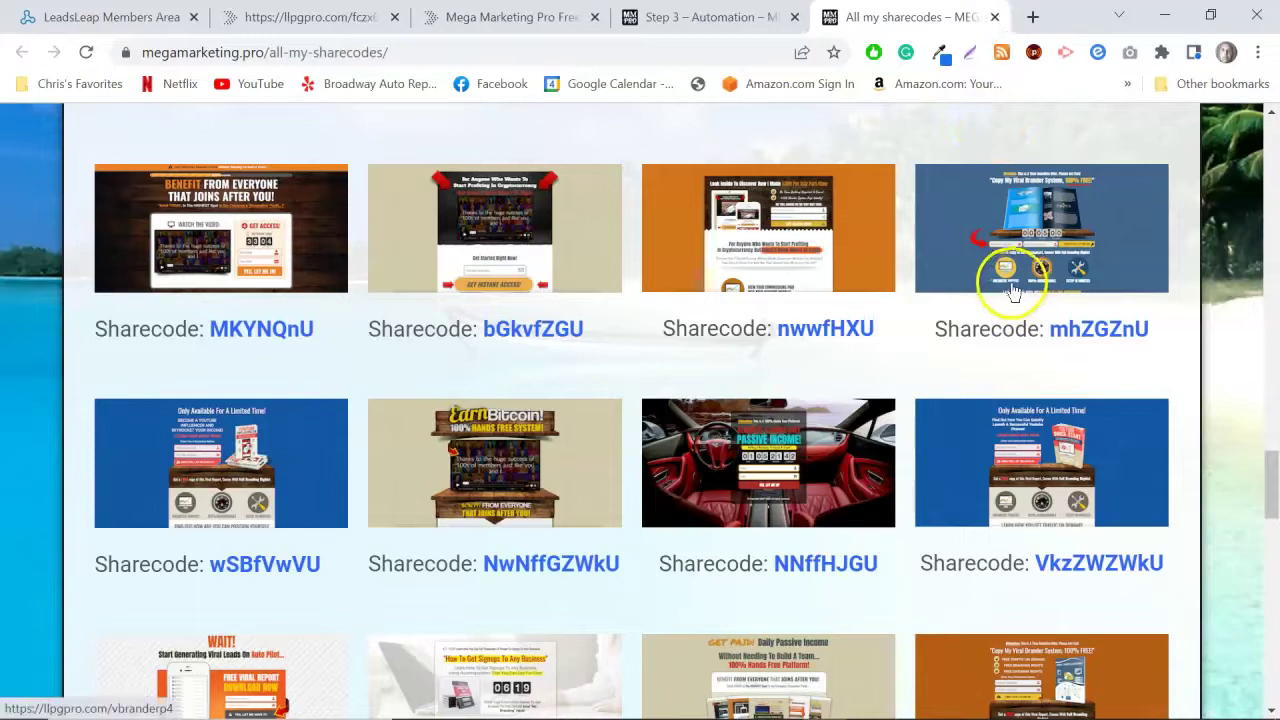
Preview the BENEFIT FROM EVERYONE landing page, then close it and the All My Sharecodes tab
{"action": "left_click", "coordinate": [292, 212]}
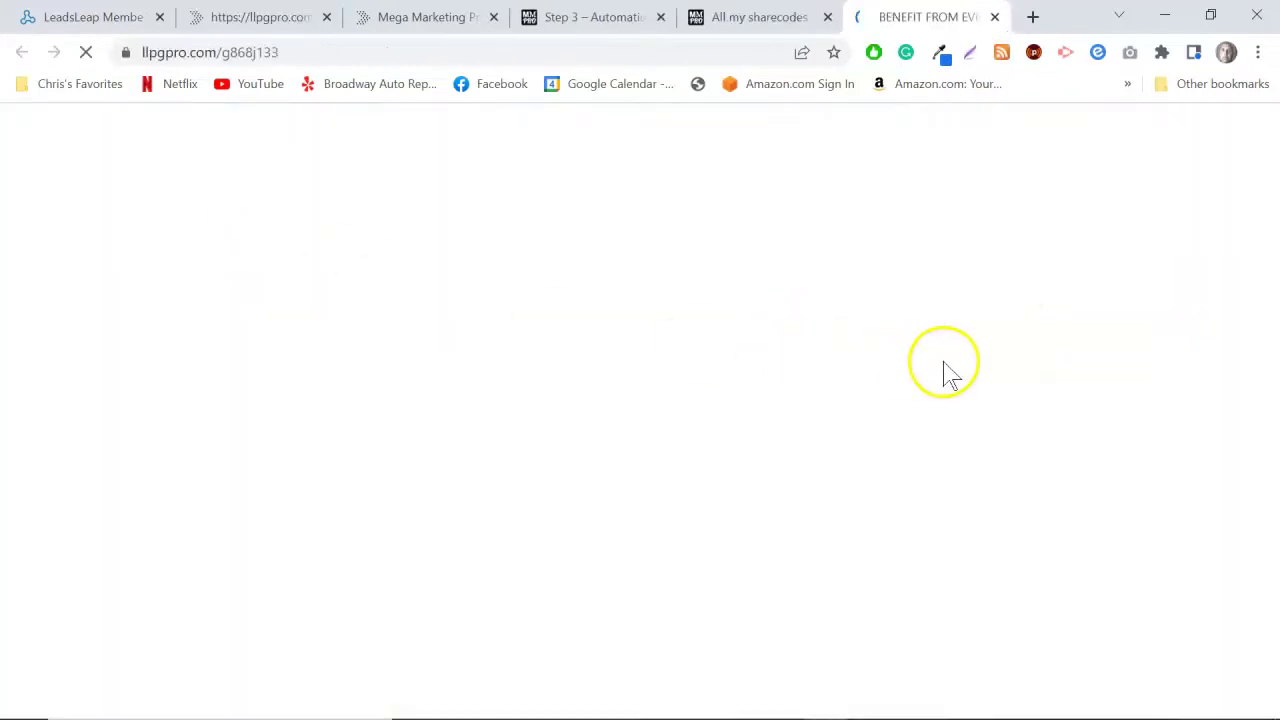
{"action": "scroll", "coordinate": [1063, 406], "scroll_direction": "down", "scroll_amount": 4}
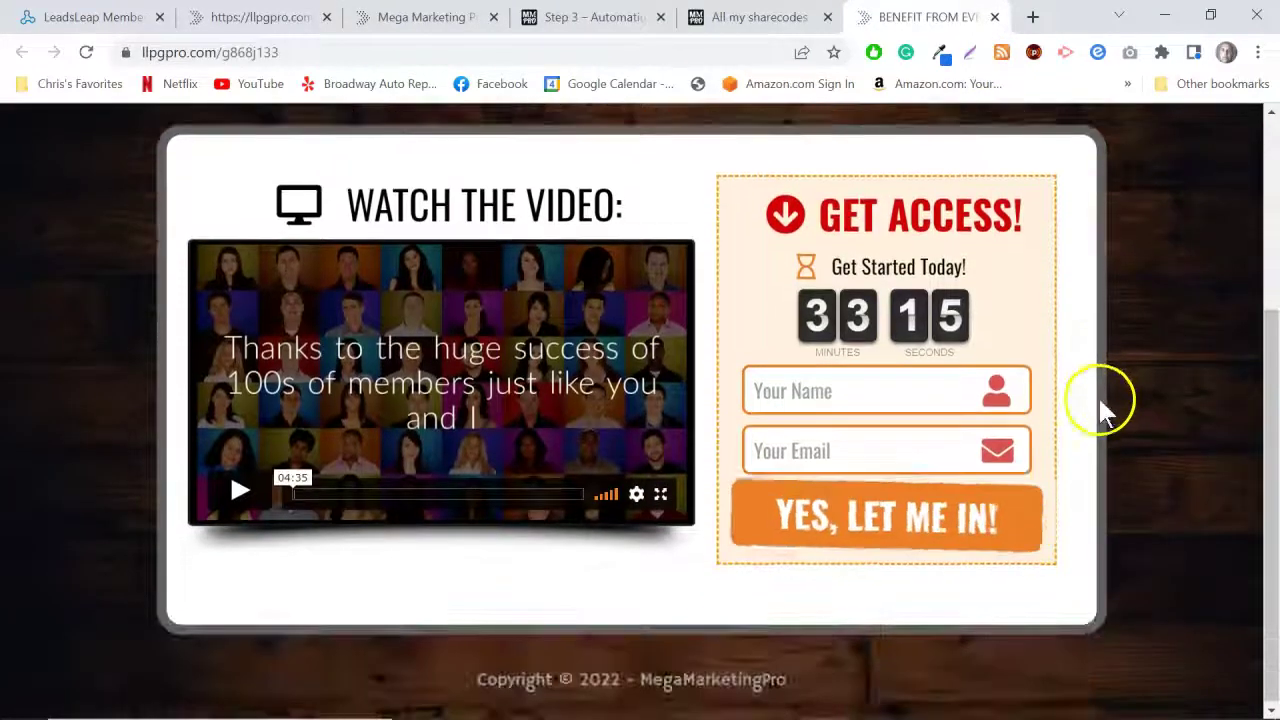
{"action": "scroll", "coordinate": [1123, 405], "scroll_direction": "up", "scroll_amount": 3}
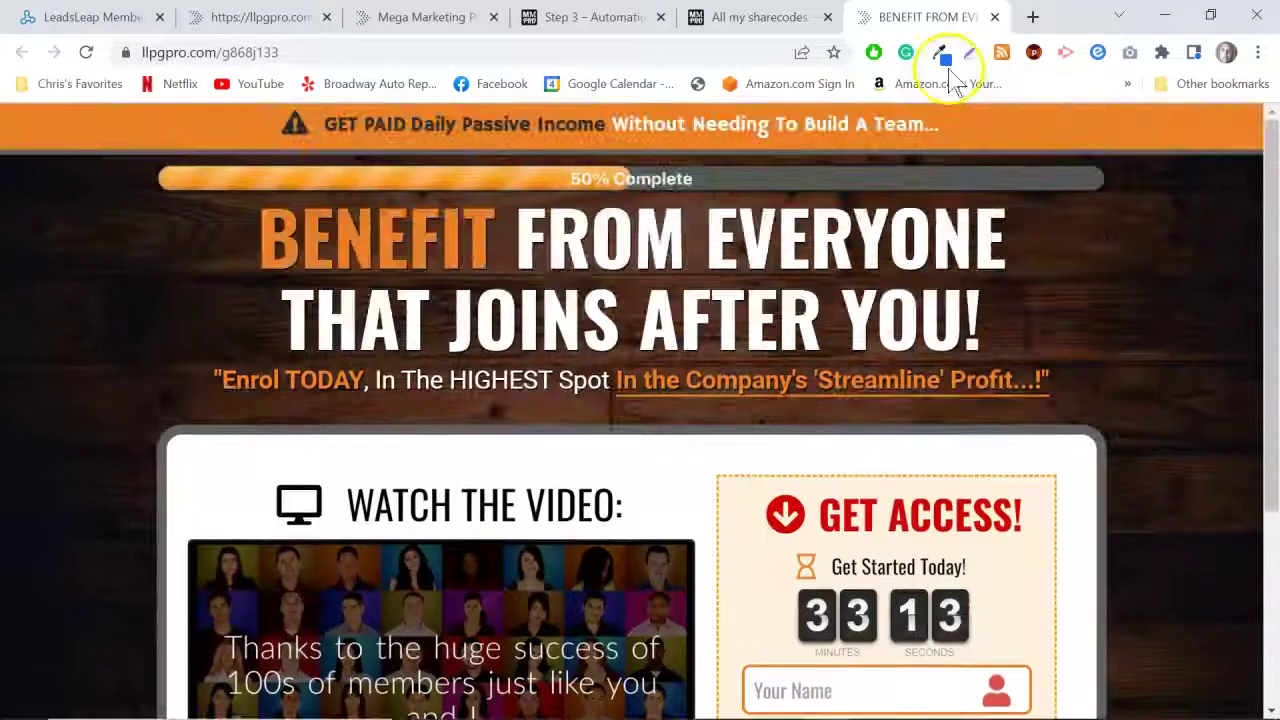
{"action": "left_click", "coordinate": [994, 17]}
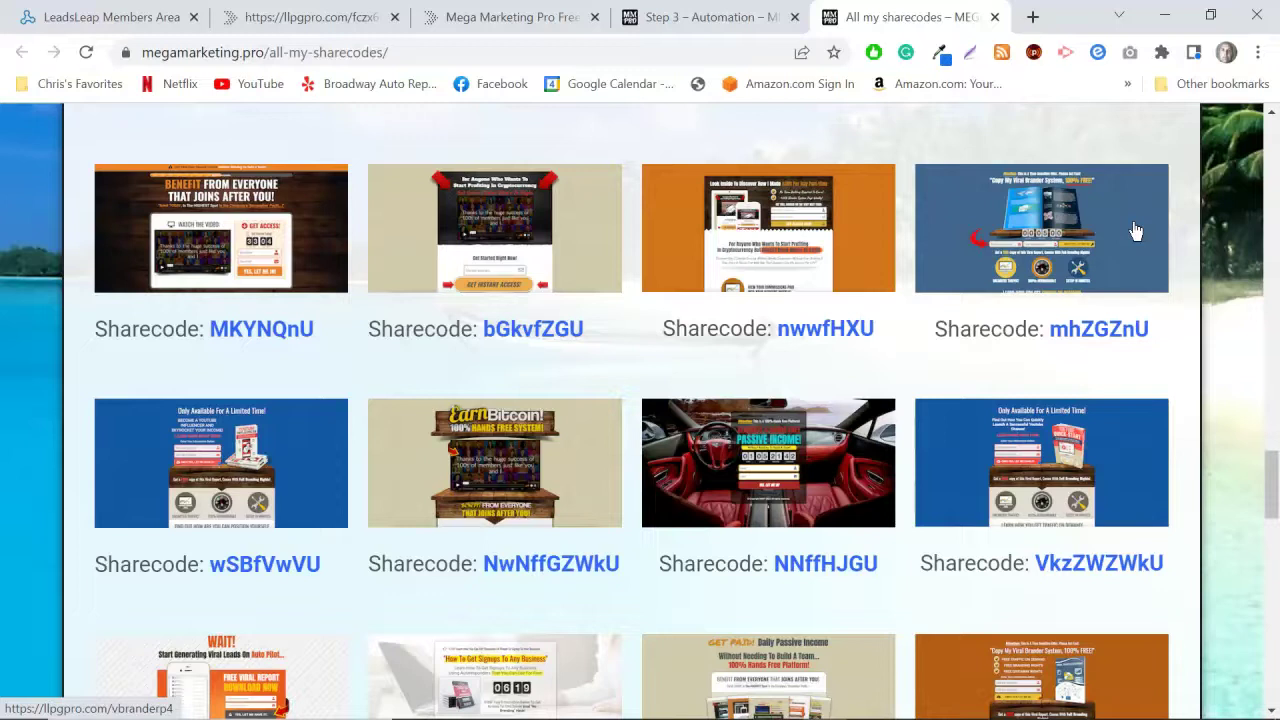
{"action": "left_click", "coordinate": [995, 17]}
Look over the Free System opt-in page's email form, then return to the llpgpro.com/fczx6ly0 Free Mastery Guide page
{"action": "scroll", "coordinate": [1167, 357], "scroll_direction": "up", "scroll_amount": 1}
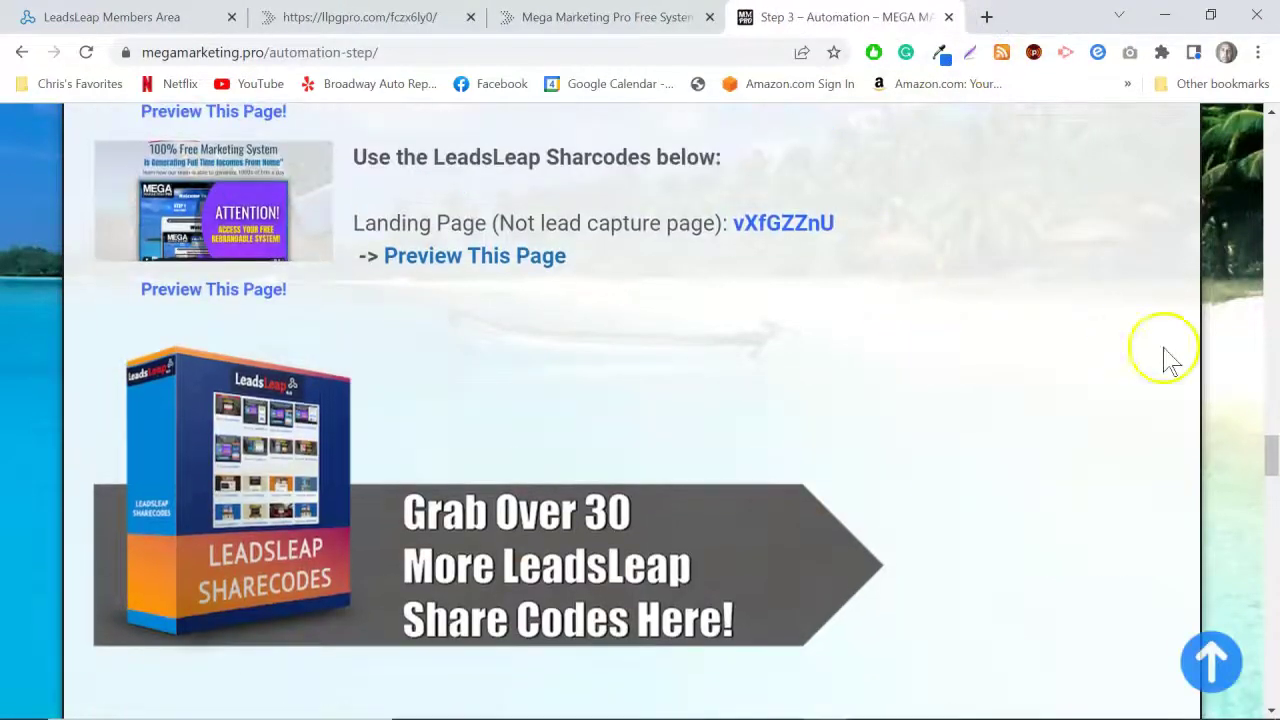
{"action": "left_click_drag", "start_coordinate": [1268, 455], "coordinate": [1270, 97]}
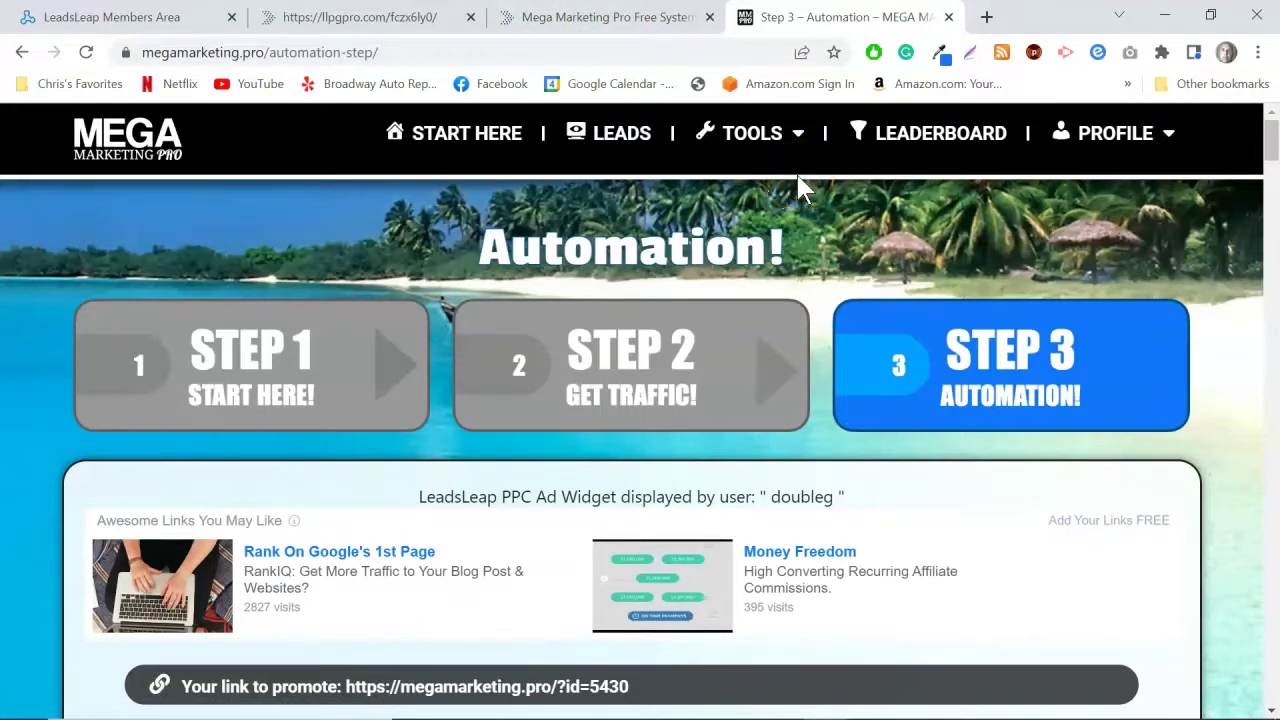
{"action": "left_click", "coordinate": [600, 17]}
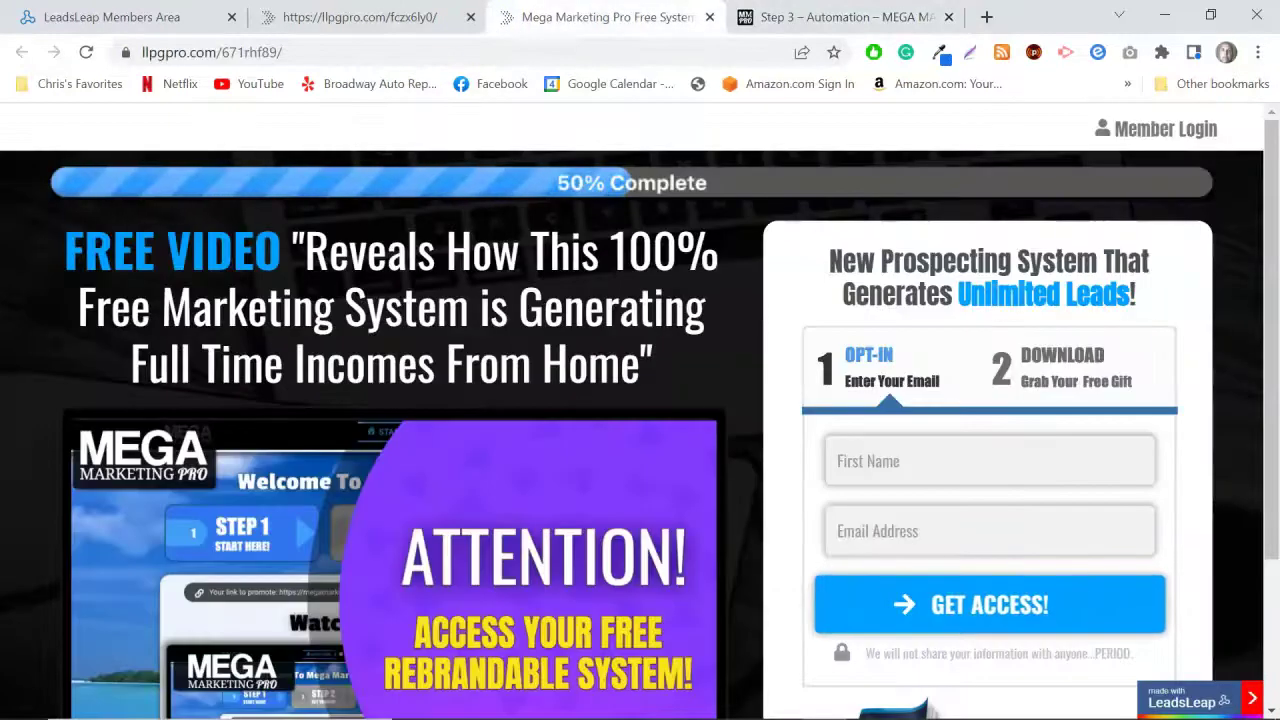
{"action": "scroll", "coordinate": [729, 309], "scroll_direction": "down", "scroll_amount": 1}
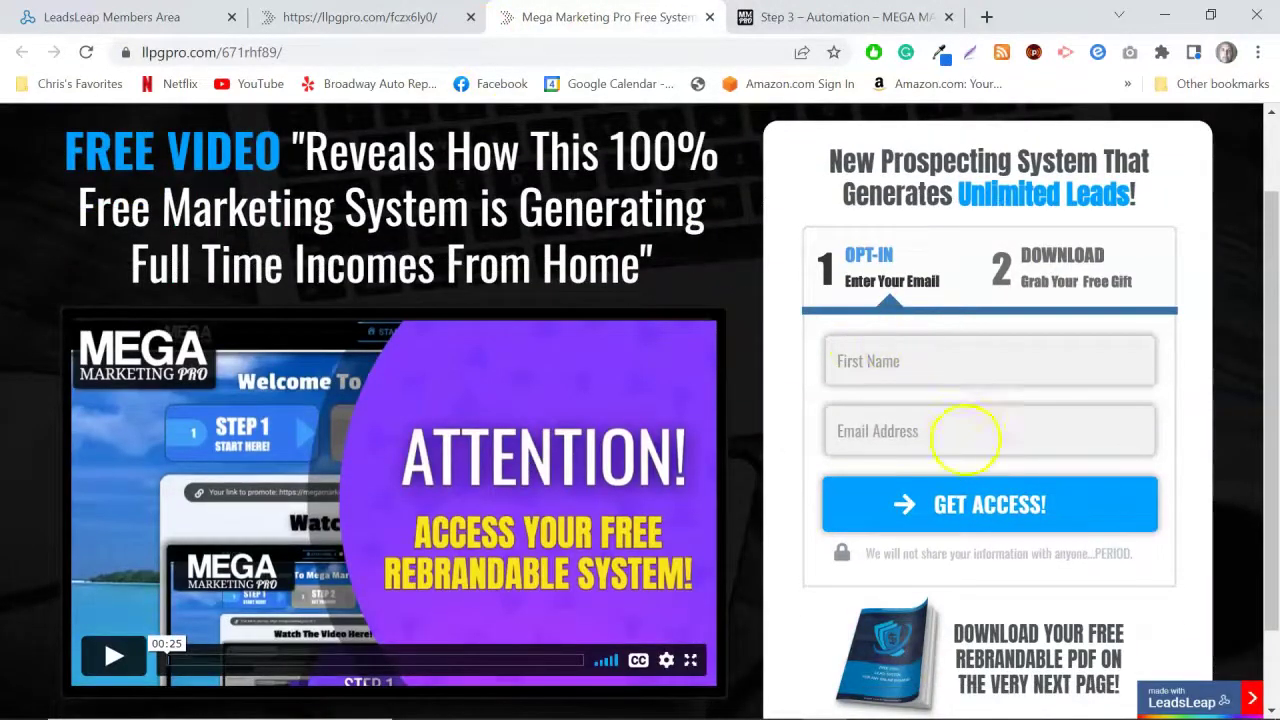
{"action": "left_click", "coordinate": [897, 430]}
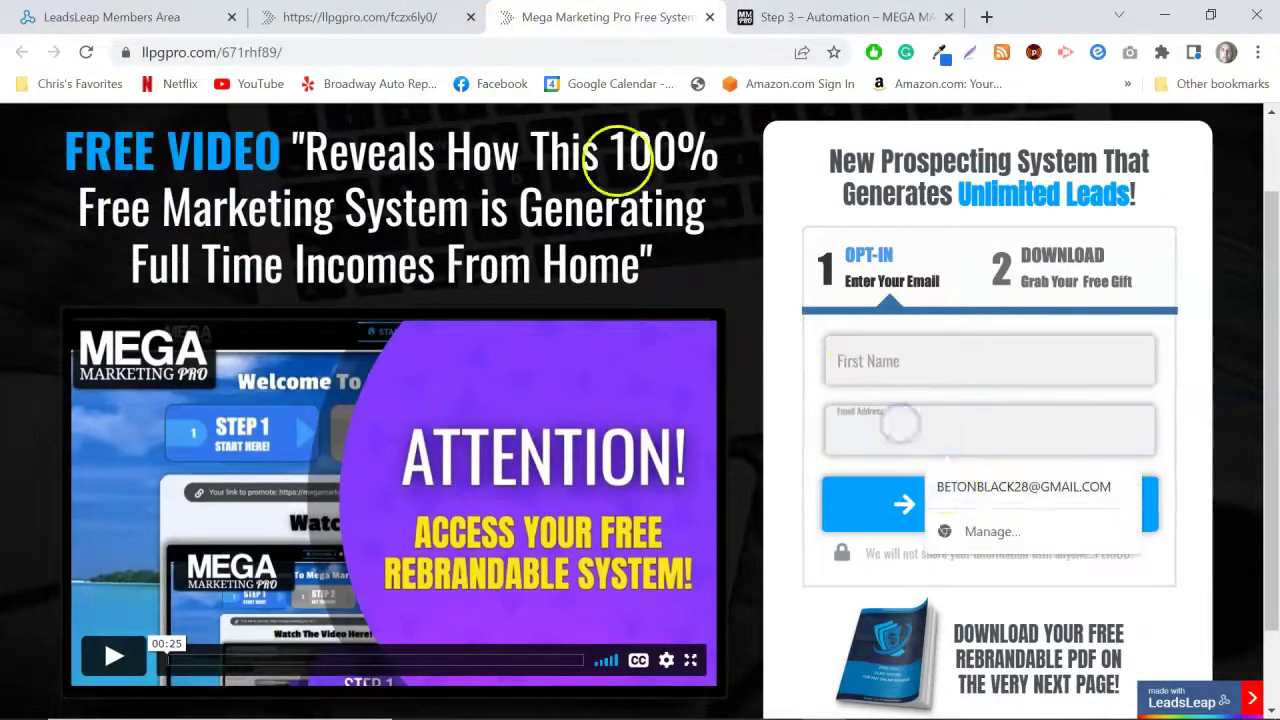
{"action": "scroll", "coordinate": [580, 200], "scroll_direction": "up", "scroll_amount": 1}
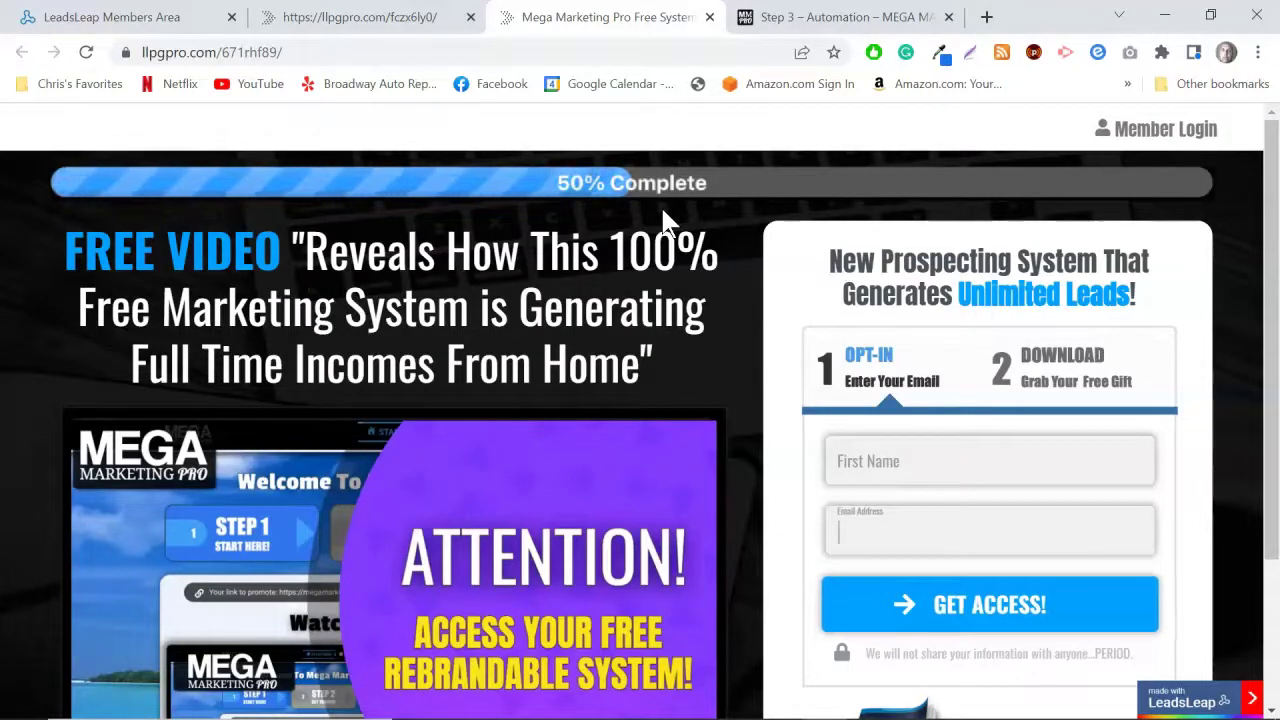
{"action": "left_click", "coordinate": [621, 214]}
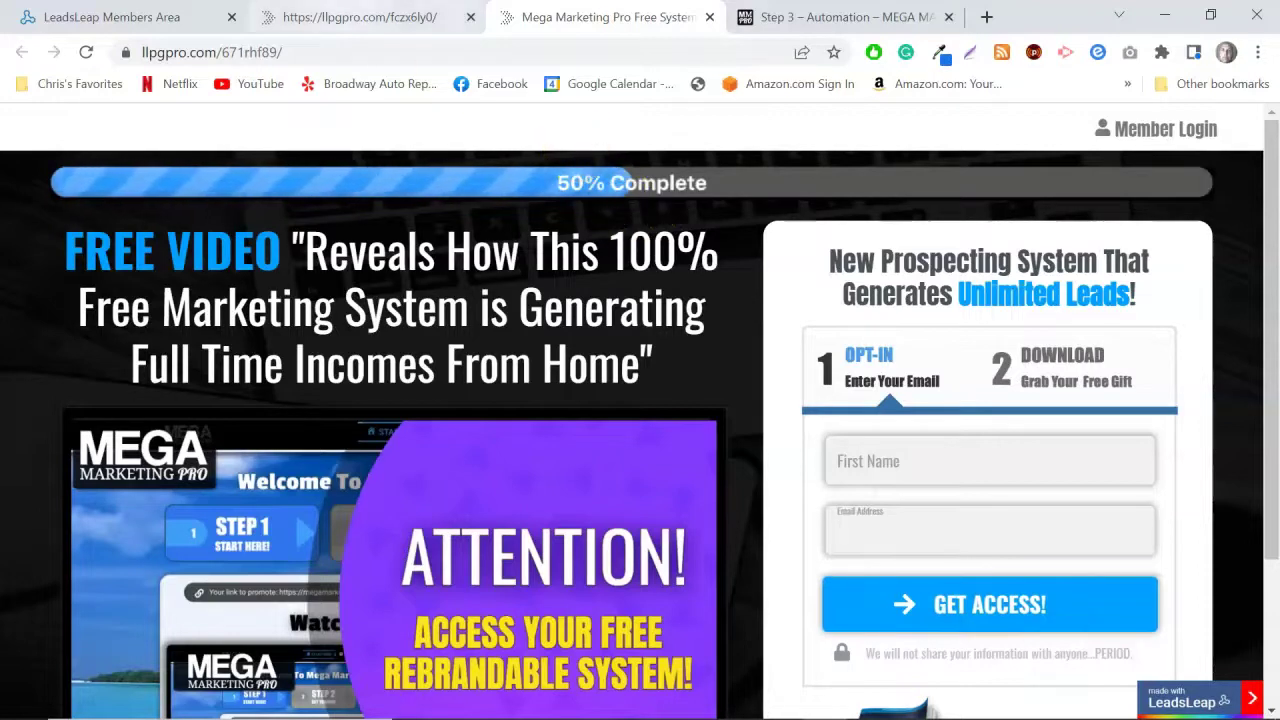
{"action": "left_click", "coordinate": [360, 17]}
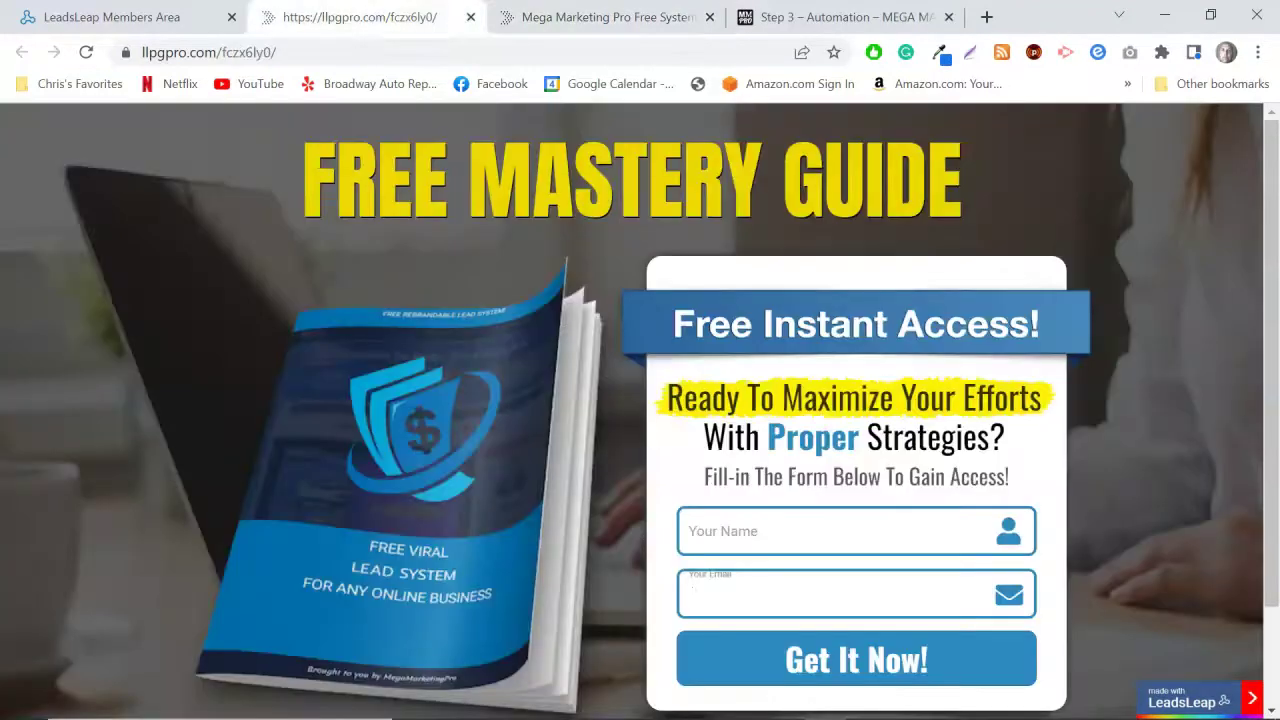
Close the Free Mastery Guide tab and review the Mega Marketing Pro LCP entries in Page Manager
{"action": "left_click", "coordinate": [470, 17]}
{"action": "left_click", "coordinate": [120, 17]}
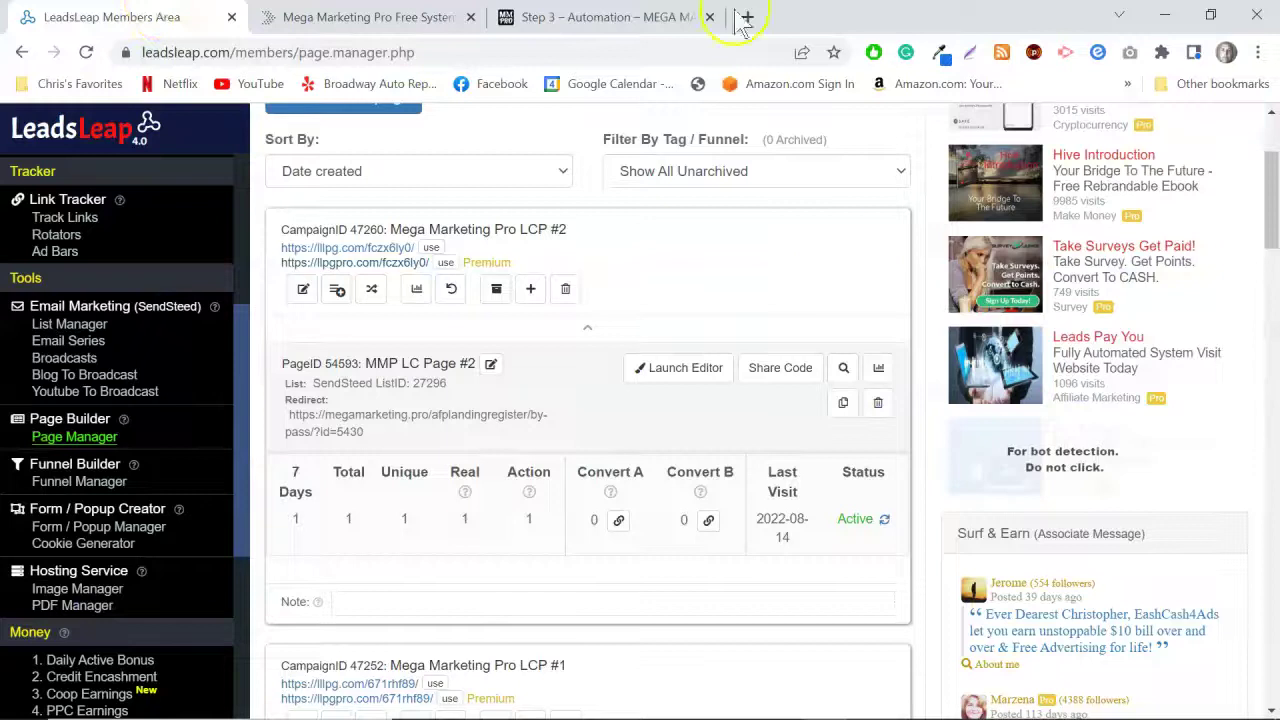
{"action": "scroll", "coordinate": [611, 329], "scroll_direction": "up", "scroll_amount": 2}
{"action": "left_click", "coordinate": [268, 300]}
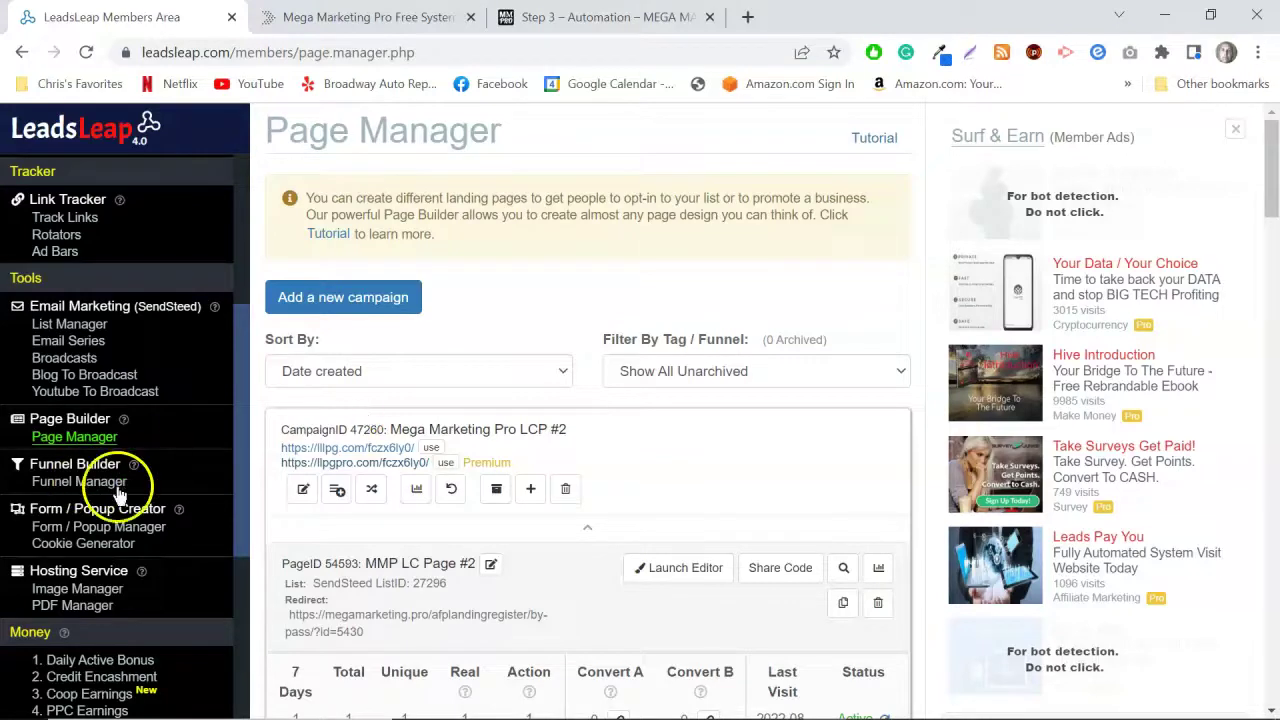
{"action": "scroll", "coordinate": [155, 478], "scroll_direction": "down", "scroll_amount": 2}
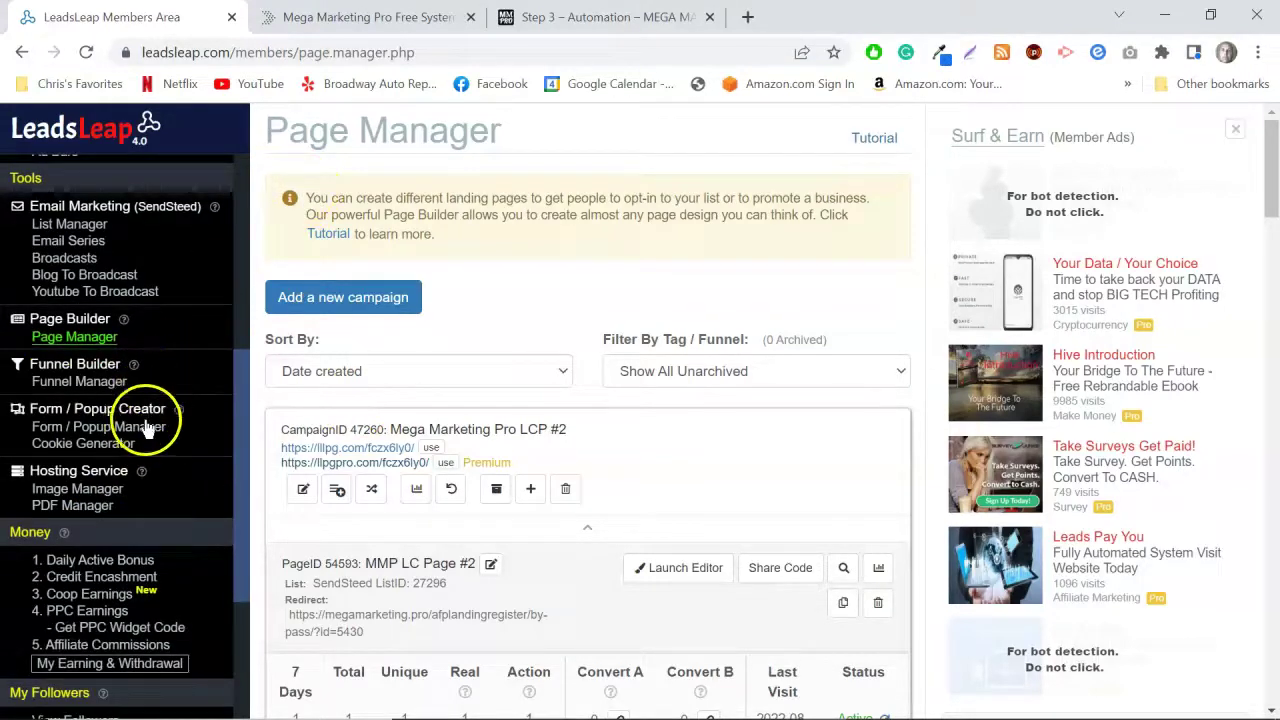
Check the Free System opt-in and Step 3 Automation pages, then return to Page Manager
{"action": "left_click", "coordinate": [365, 17]}
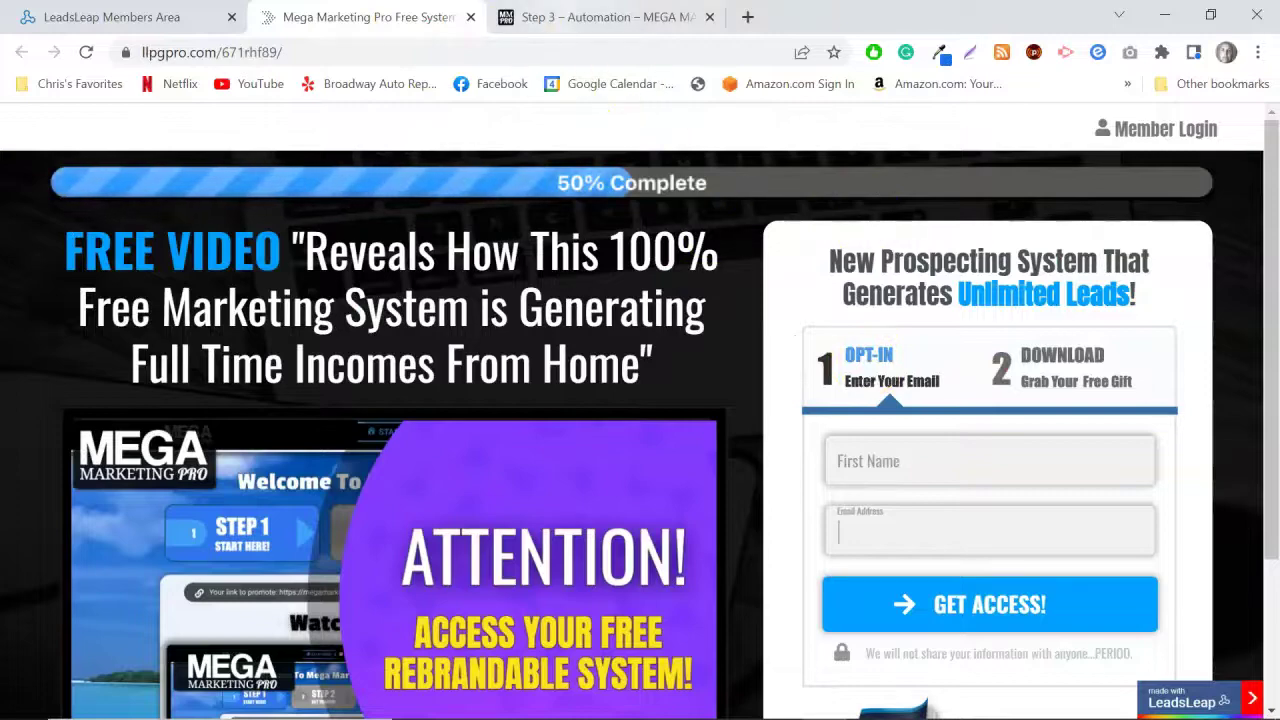
{"action": "left_click", "coordinate": [600, 17]}
{"action": "scroll", "coordinate": [1049, 286], "scroll_direction": "down", "scroll_amount": 5}
{"action": "scroll", "coordinate": [1215, 650], "scroll_direction": "down", "scroll_amount": 5}
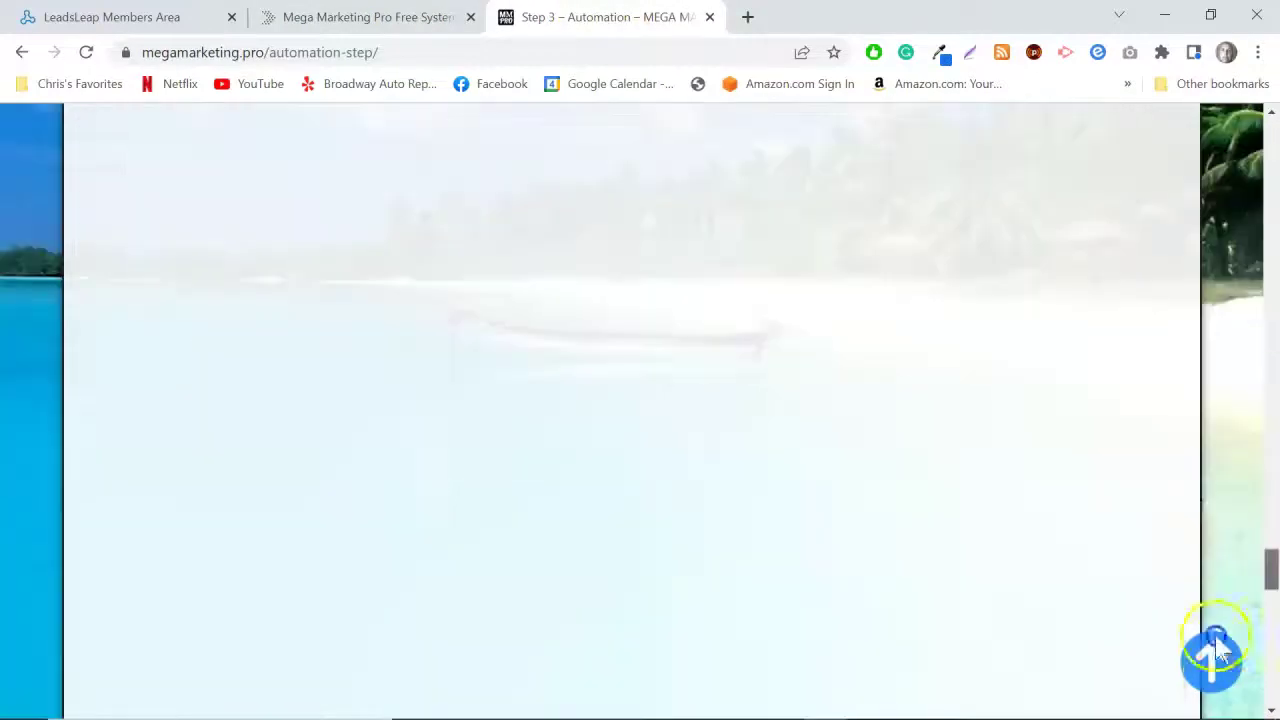
{"action": "scroll", "coordinate": [1214, 660], "scroll_direction": "down", "scroll_amount": 5}
{"action": "scroll", "coordinate": [1214, 660], "scroll_direction": "up", "scroll_amount": 15}
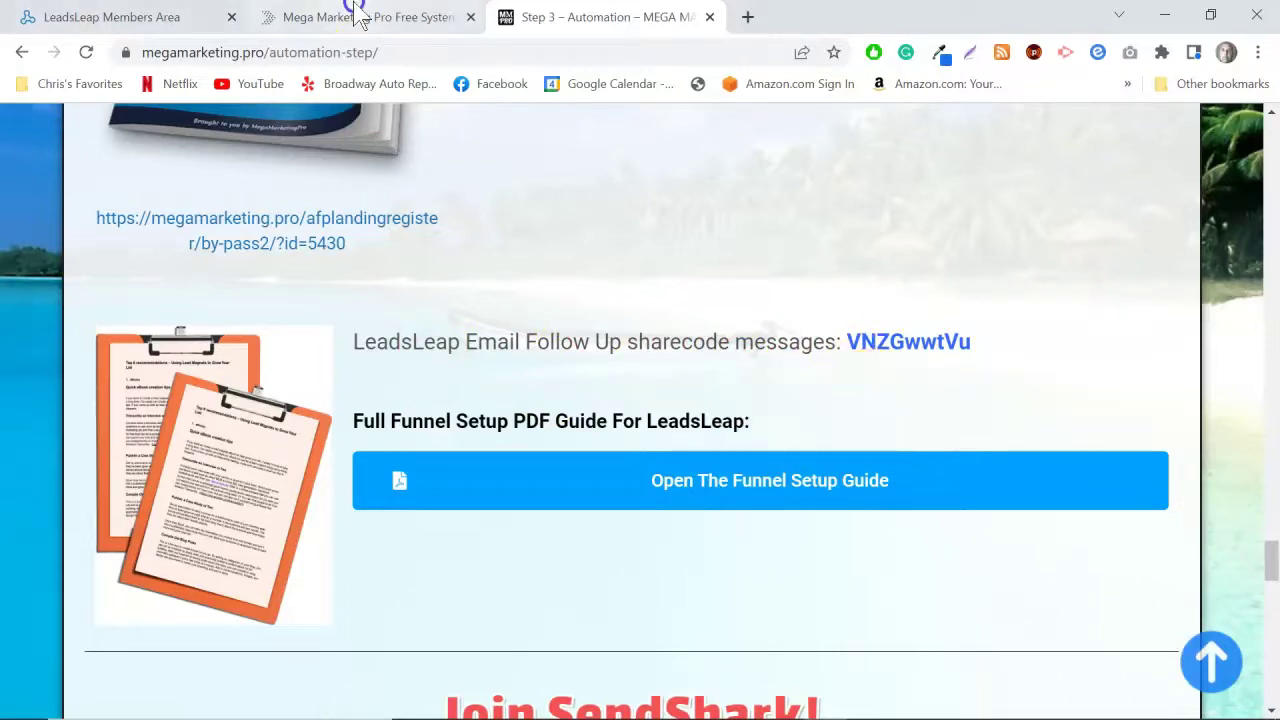
{"action": "key", "text": "ctrl+Tab"}
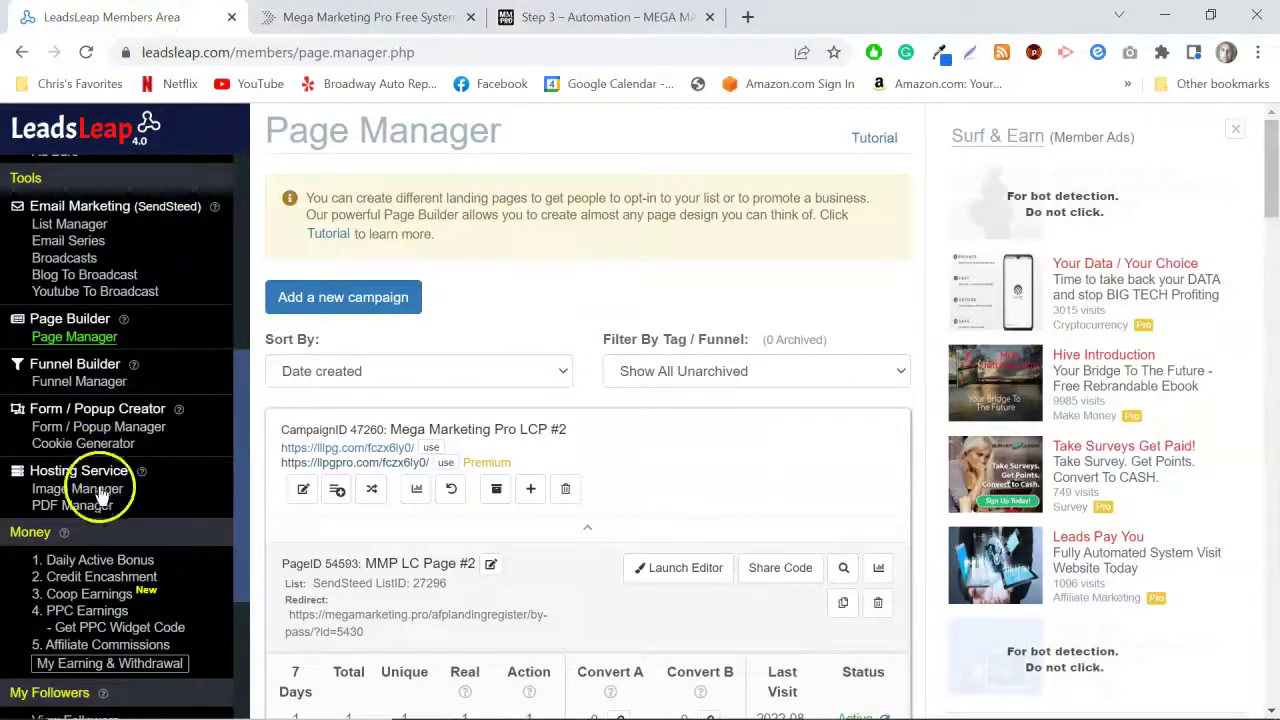
{"action": "scroll", "coordinate": [105, 531], "scroll_direction": "down", "scroll_amount": 3}
{"action": "scroll", "coordinate": [109, 525], "scroll_direction": "up", "scroll_amount": 5}
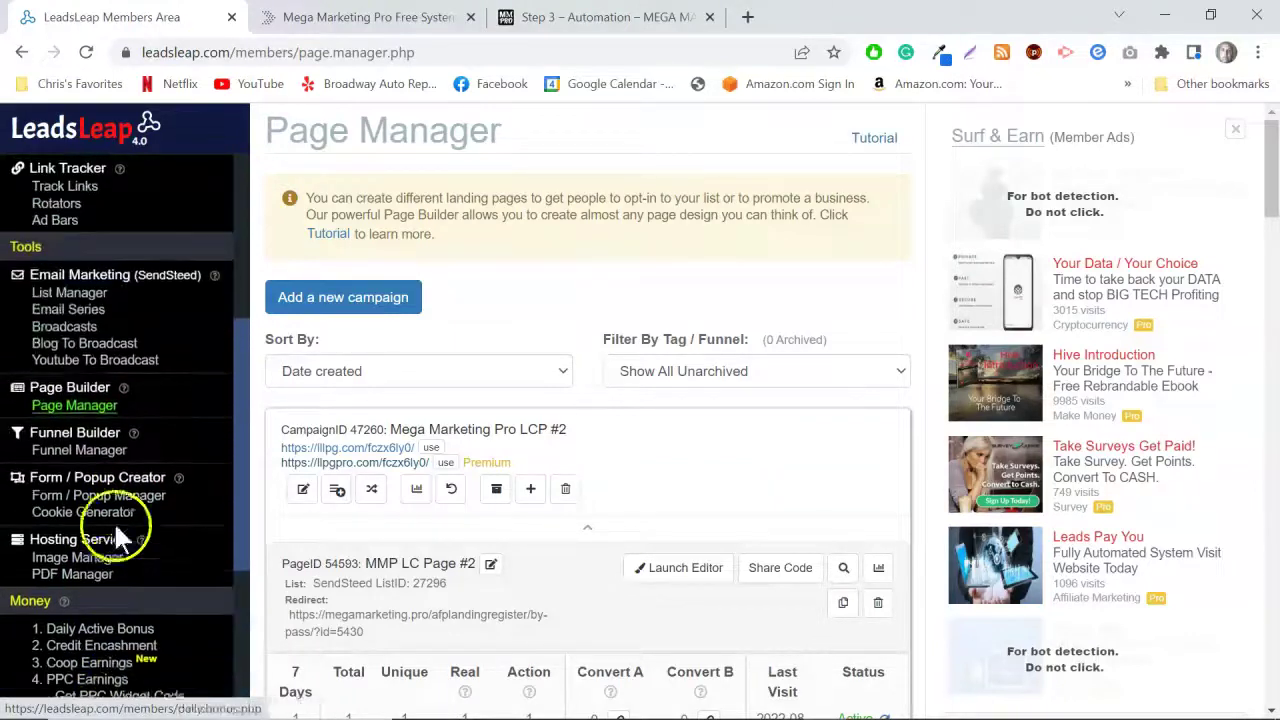
Review list 27296's days 0–11 email series in List Manager, then return to Step 3 Automation
{"action": "left_click", "coordinate": [88, 326]}
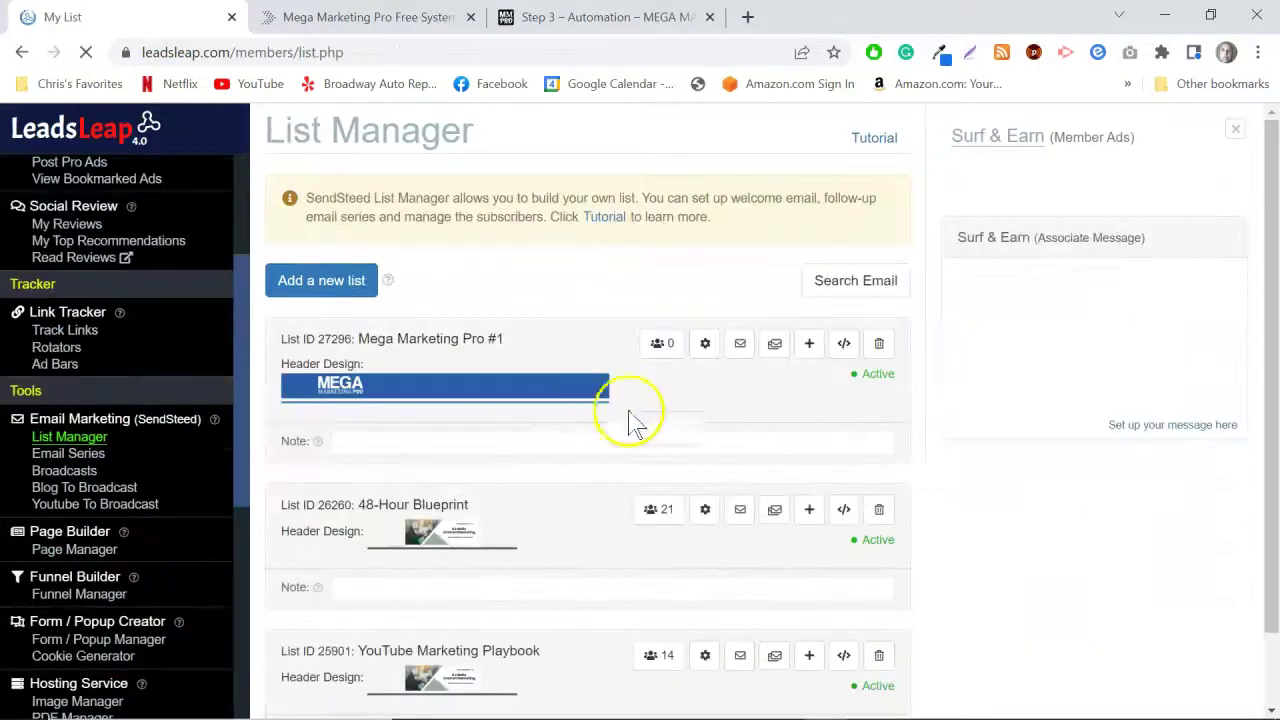
{"action": "scroll", "coordinate": [628, 414], "scroll_direction": "down", "scroll_amount": 1}
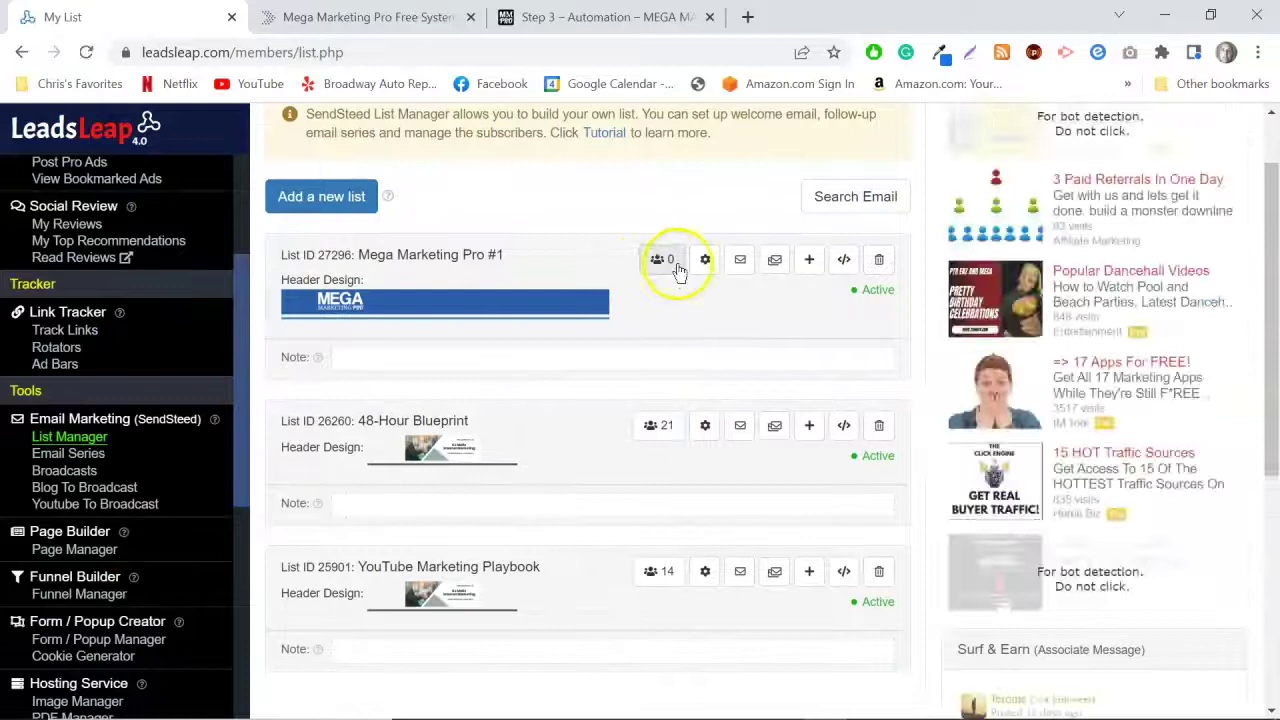
{"action": "left_click", "coordinate": [775, 260]}
{"action": "scroll", "coordinate": [808, 349], "scroll_direction": "down", "scroll_amount": 3}
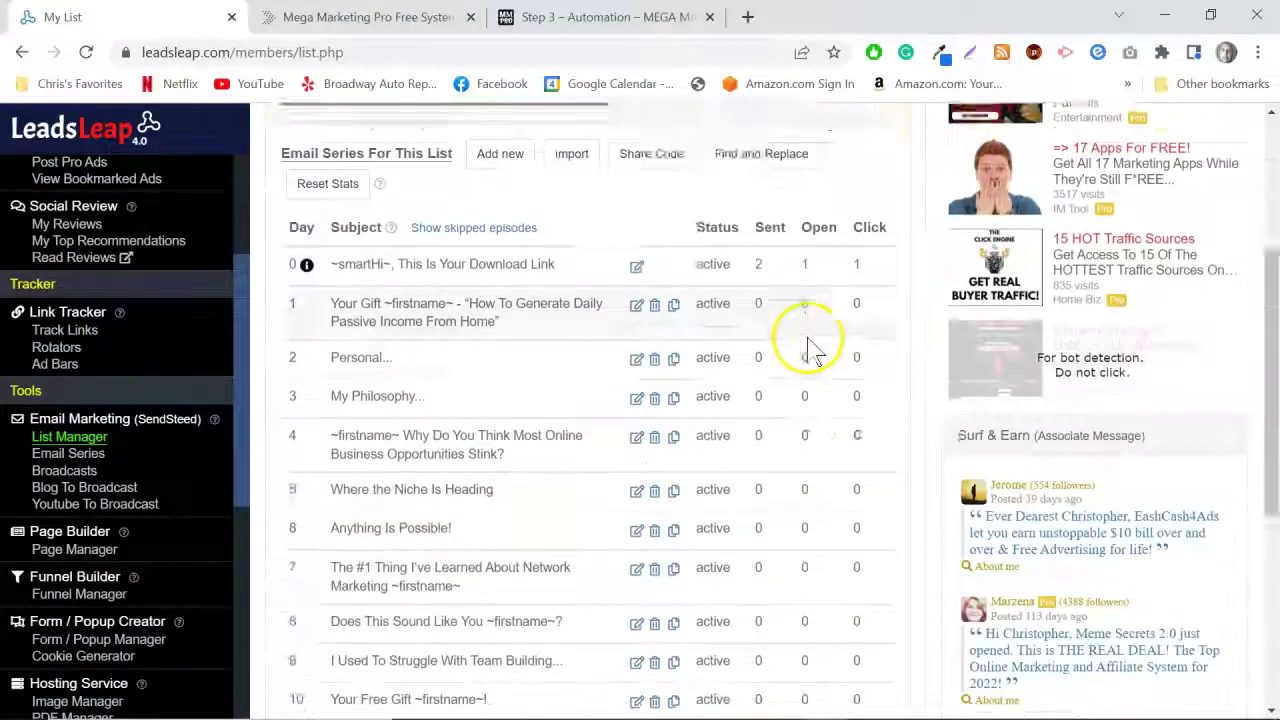
{"action": "scroll", "coordinate": [450, 340], "scroll_direction": "down", "scroll_amount": 1}
{"action": "scroll", "coordinate": [457, 349], "scroll_direction": "up", "scroll_amount": 1}
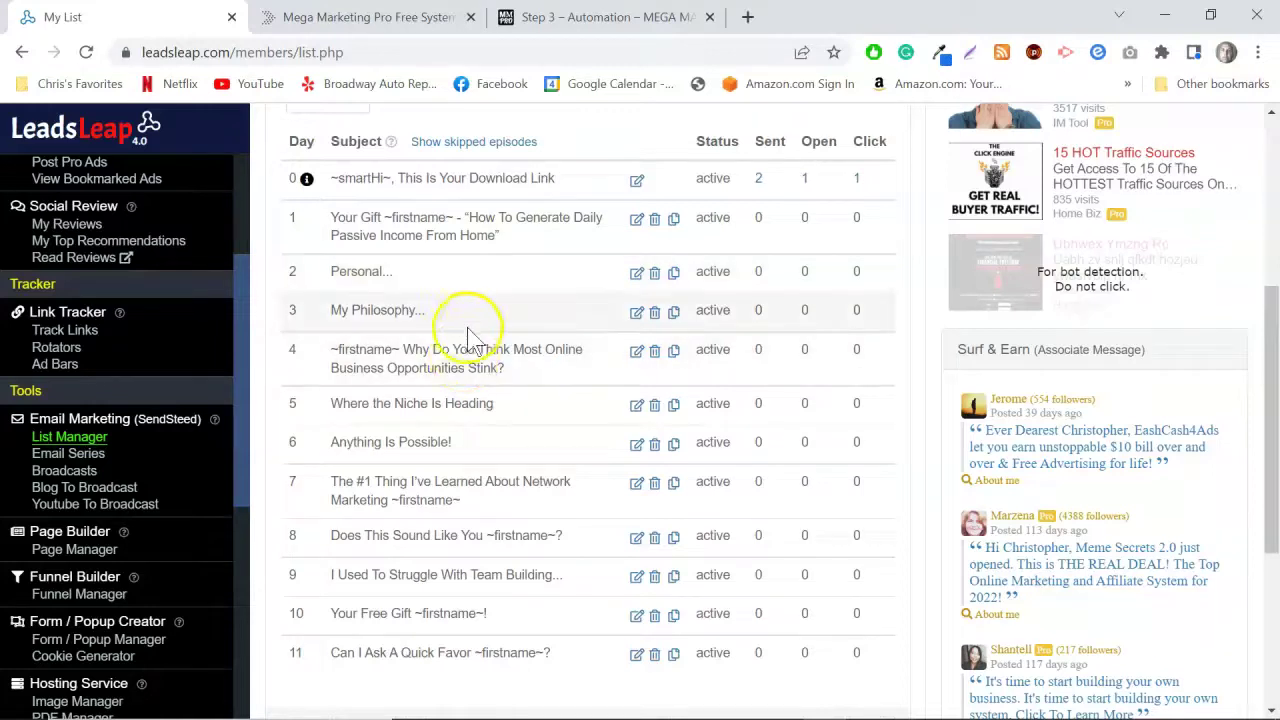
{"action": "left_click", "coordinate": [600, 17]}
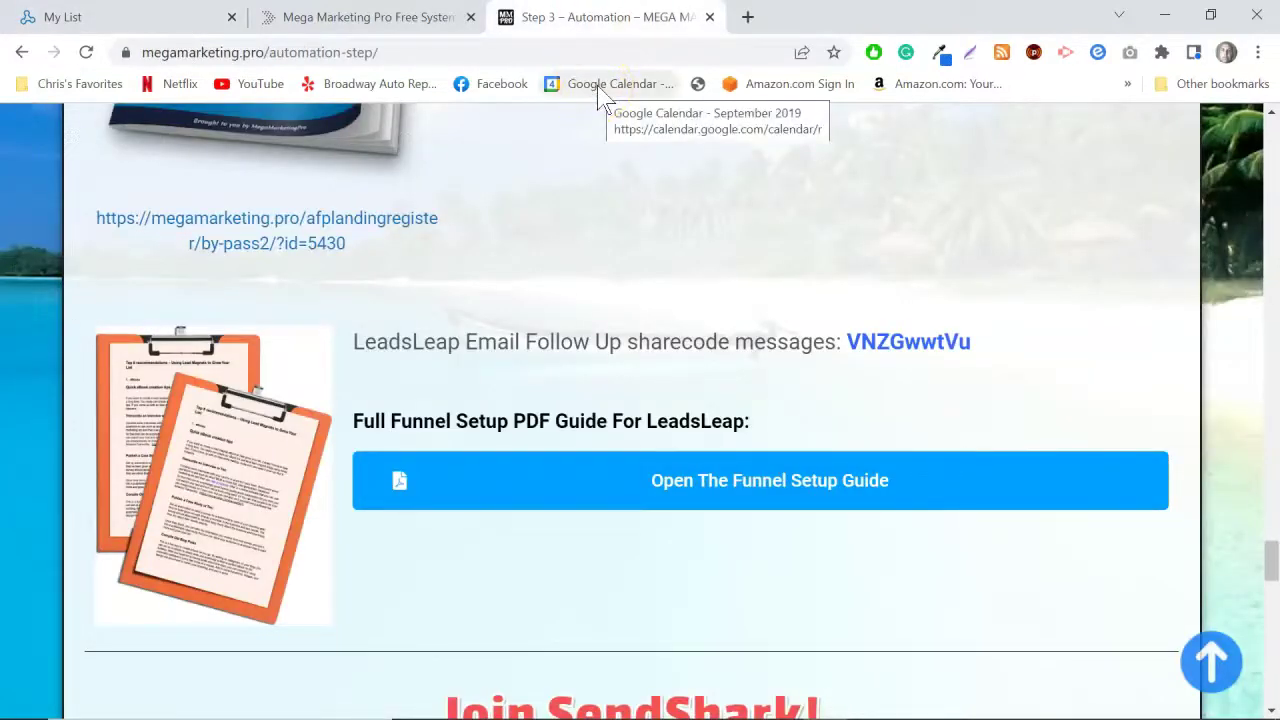
{"action": "scroll", "coordinate": [586, 163], "scroll_direction": "up", "scroll_amount": 5}
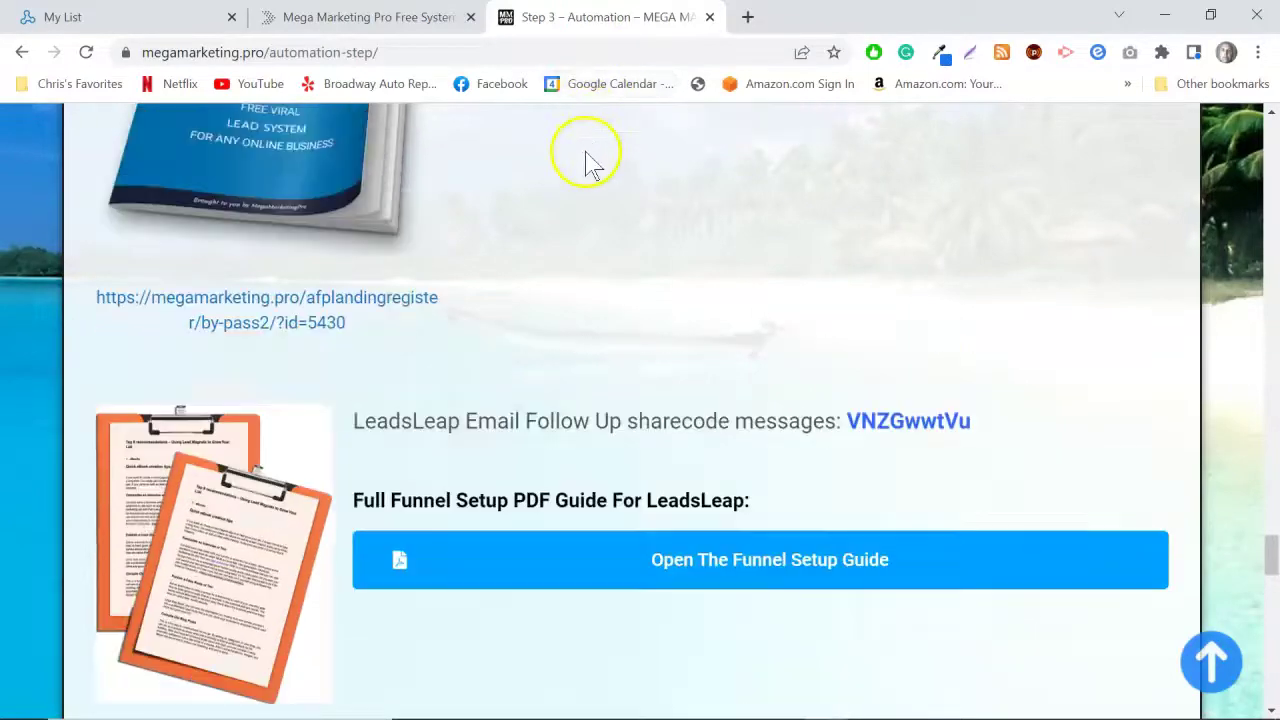
{"action": "left_click_drag", "start_coordinate": [1268, 500], "coordinate": [1272, 120]}
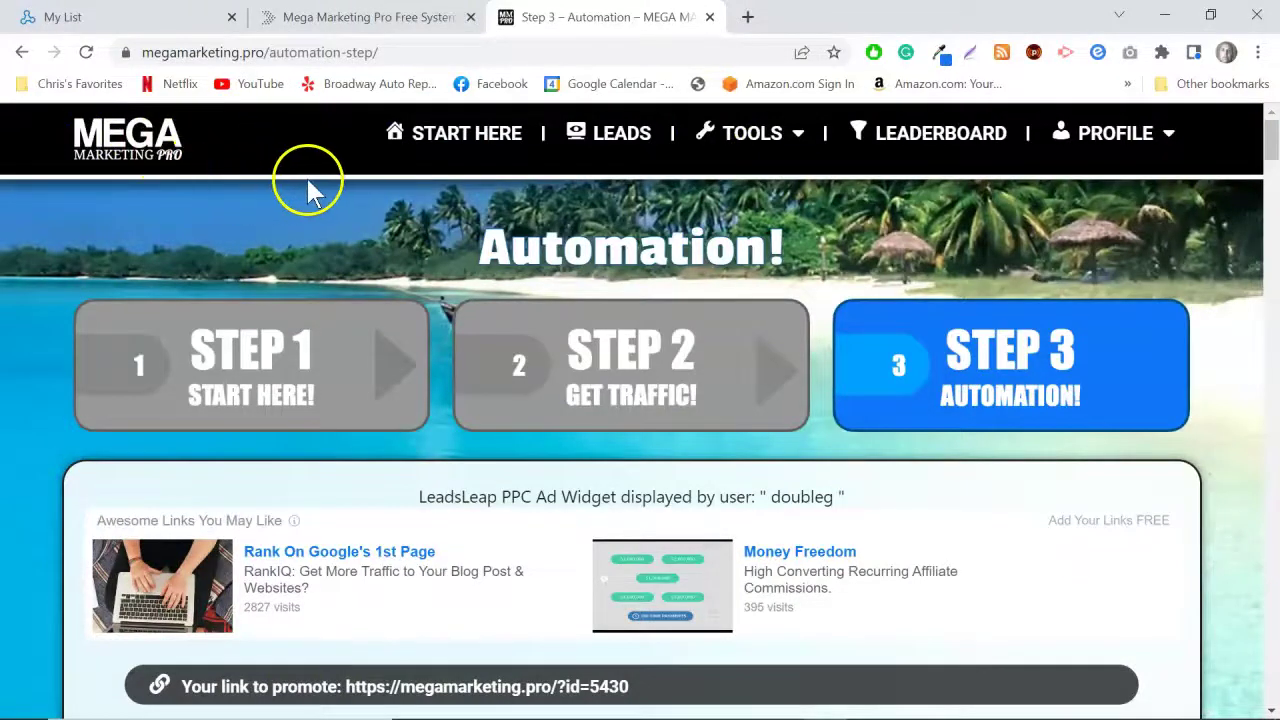
{"action": "scroll", "coordinate": [428, 228], "scroll_direction": "down", "scroll_amount": 8}
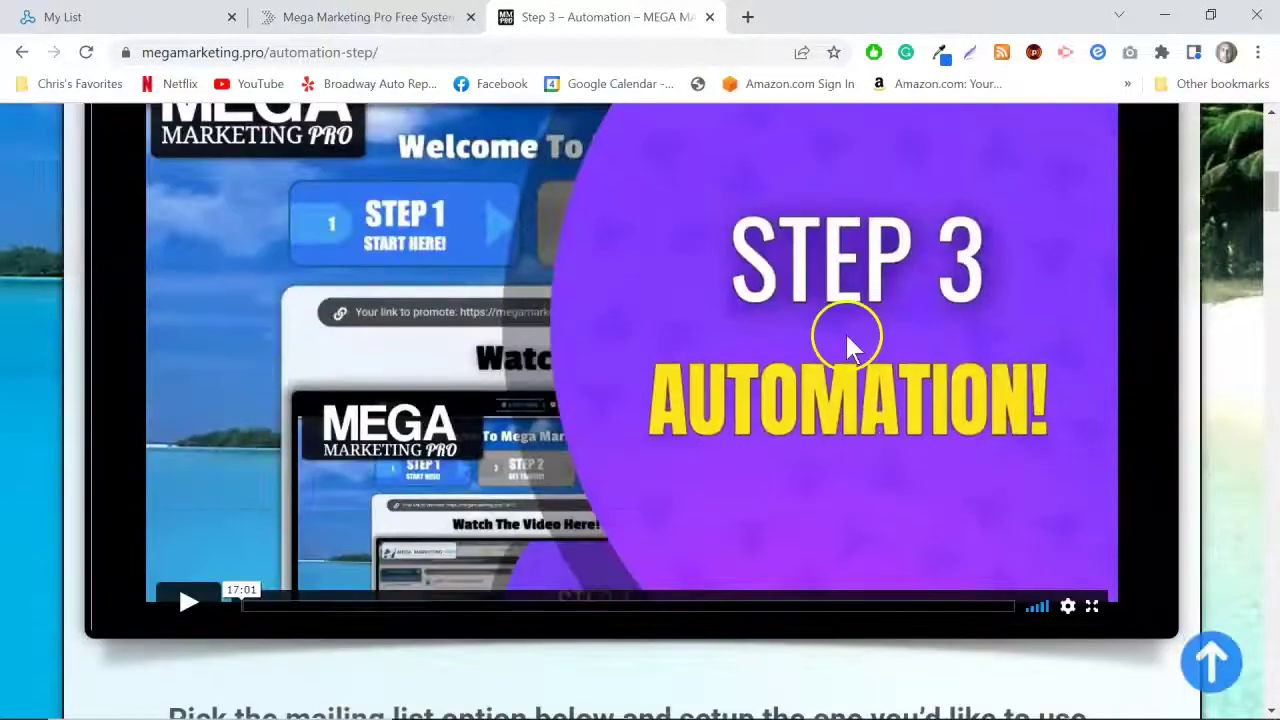
{"action": "scroll", "coordinate": [597, 415], "scroll_direction": "up", "scroll_amount": 8}
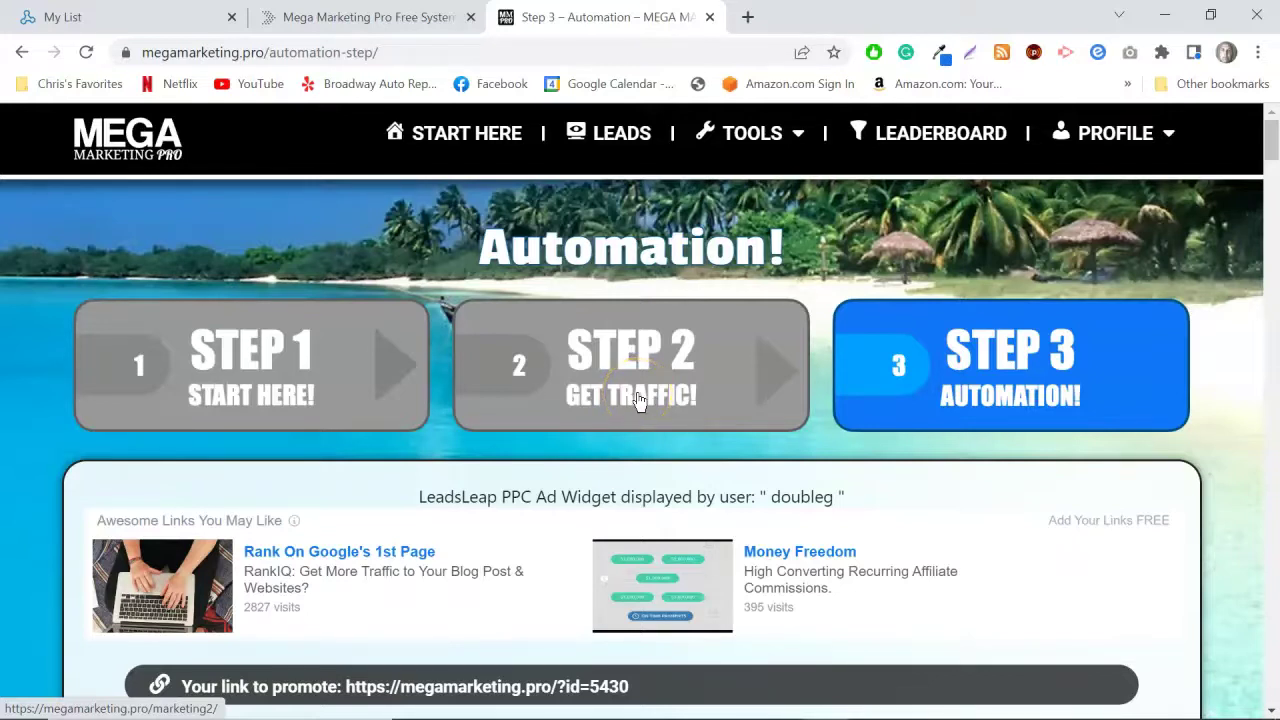
{"action": "scroll", "coordinate": [95, 685], "scroll_direction": "down", "scroll_amount": 1}
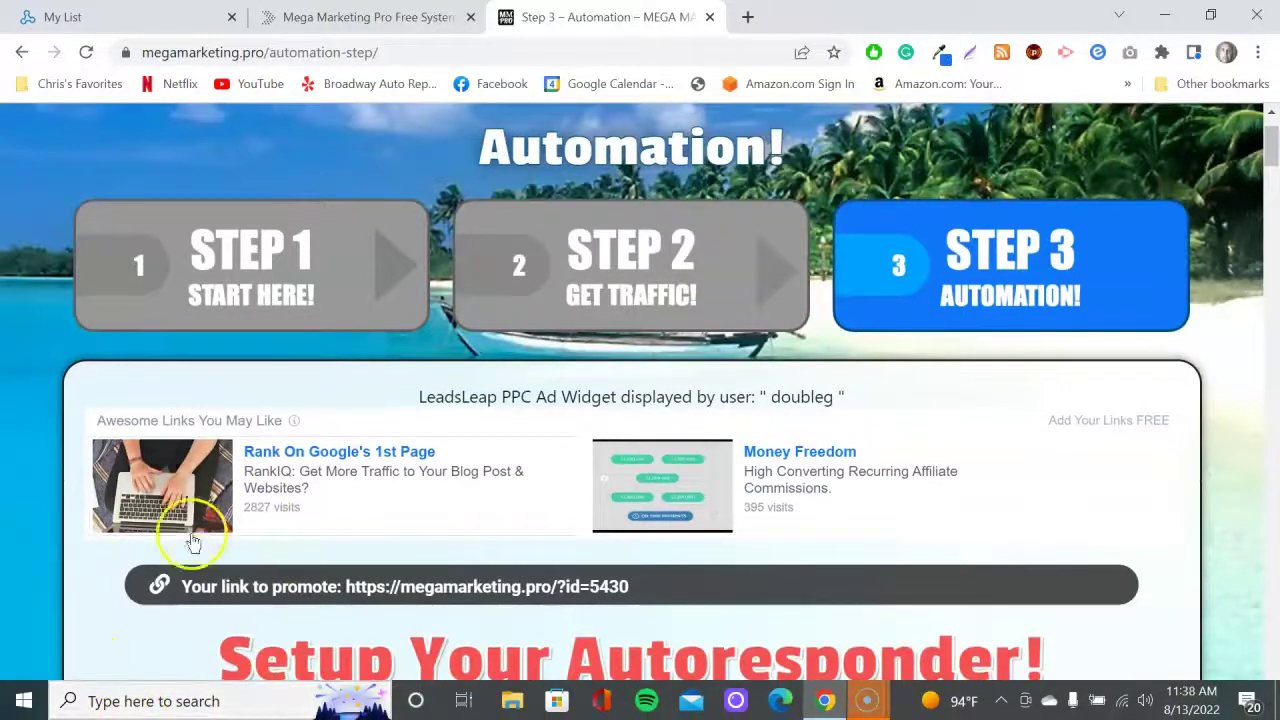
{"action": "scroll", "coordinate": [112, 500], "scroll_direction": "up", "scroll_amount": 1}
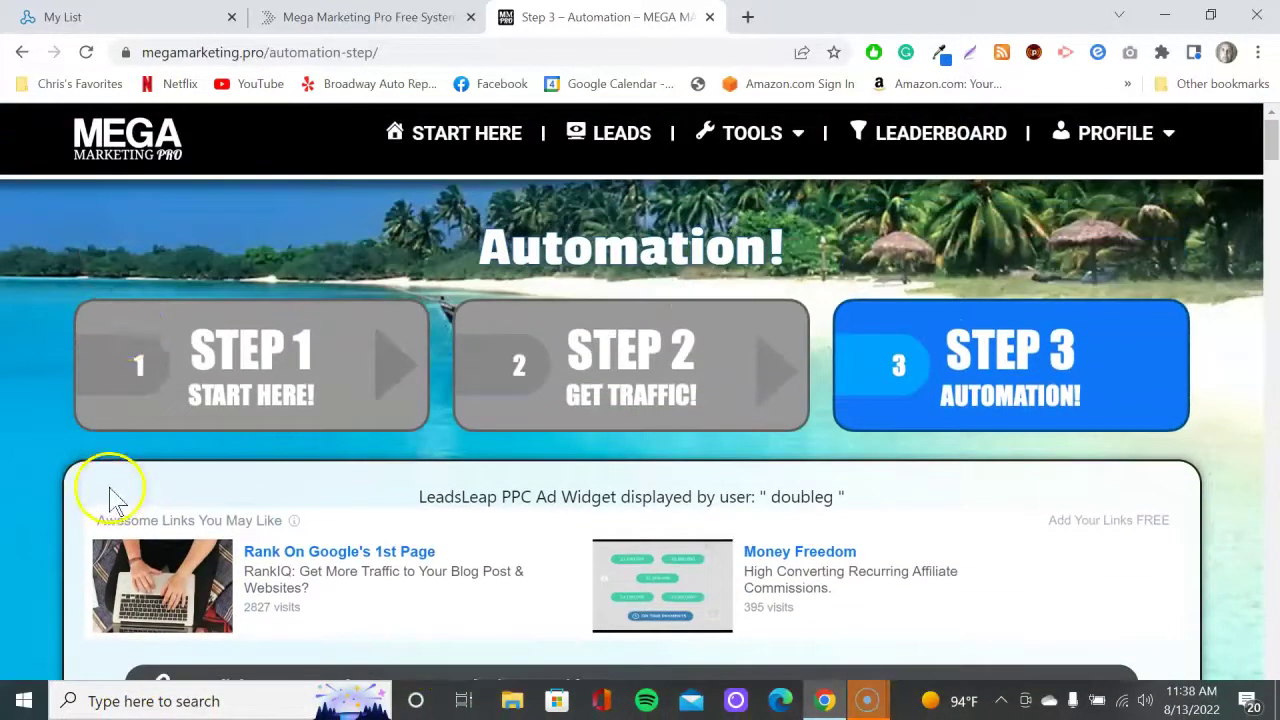
{"action": "left_click", "coordinate": [860, 699]}
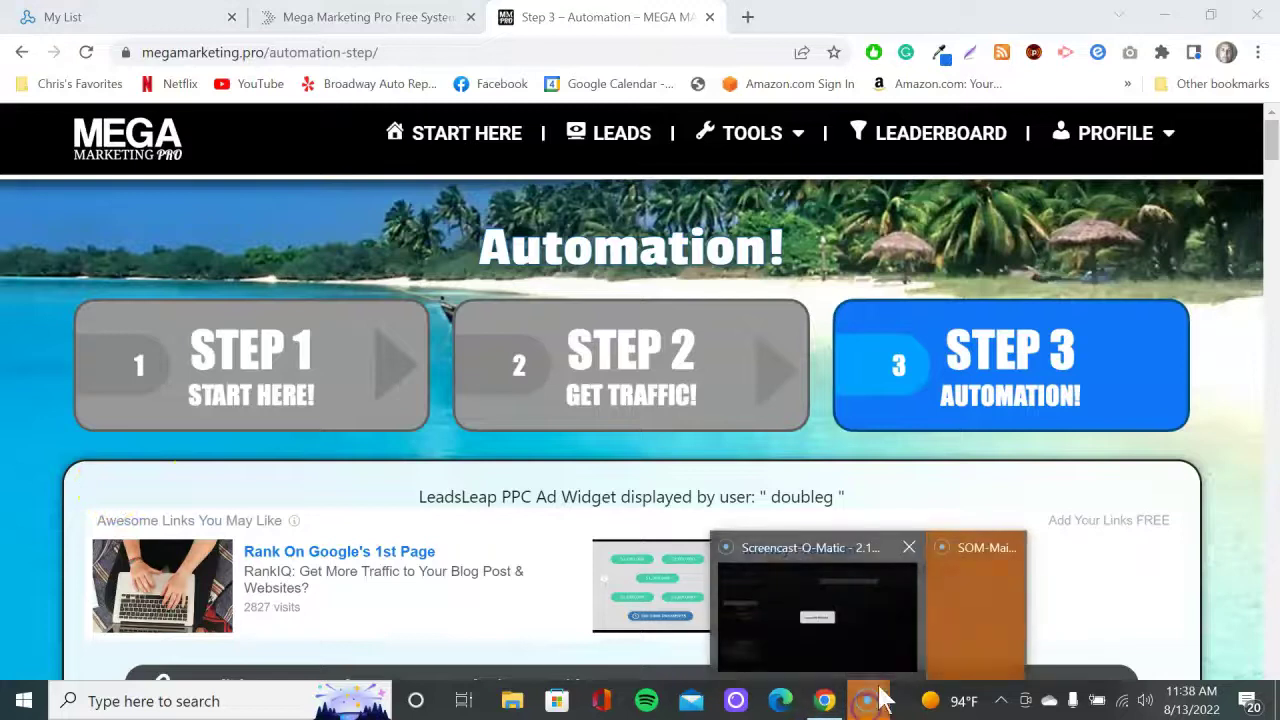